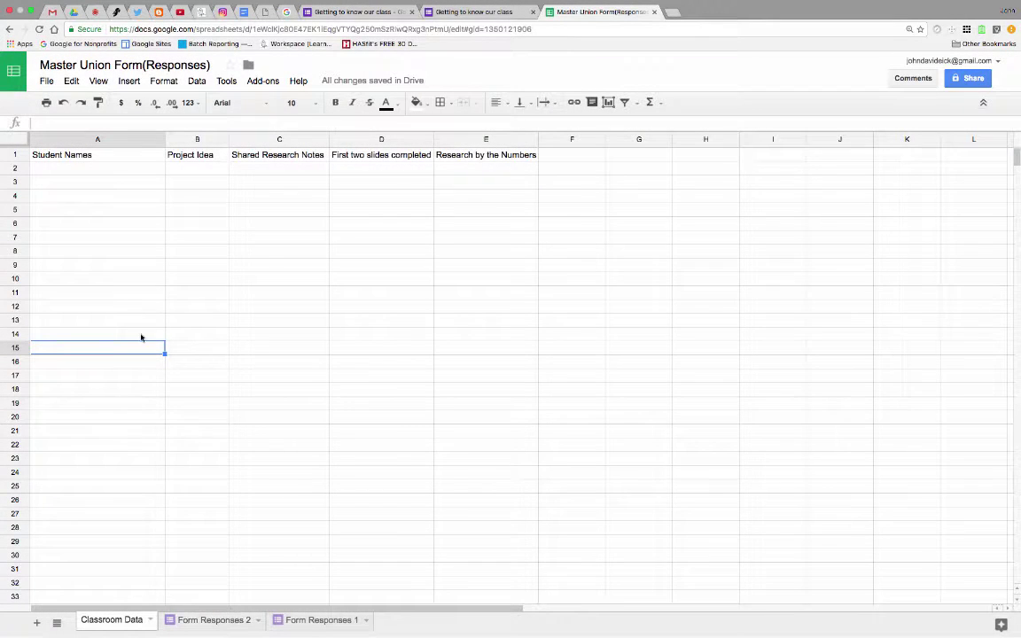
- Review the Classroom Data sheet's name and its row 1 headers, from Student Names through Research by the Numbers
{"action": "left_click", "coordinate": [78, 156]}
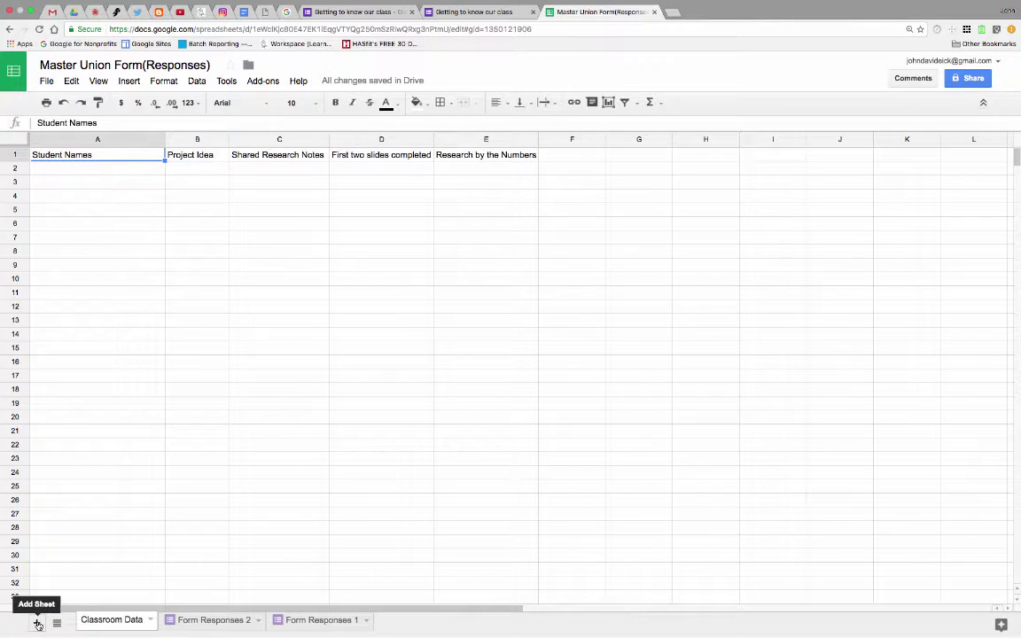
{"action": "double_click", "coordinate": [111, 623]}
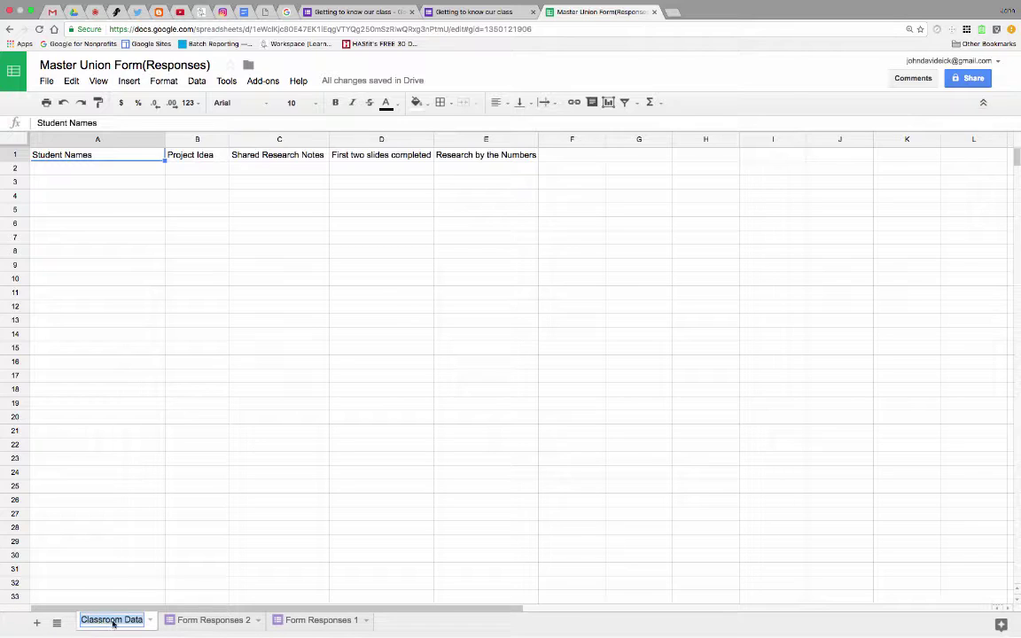
{"action": "left_click", "coordinate": [122, 623]}
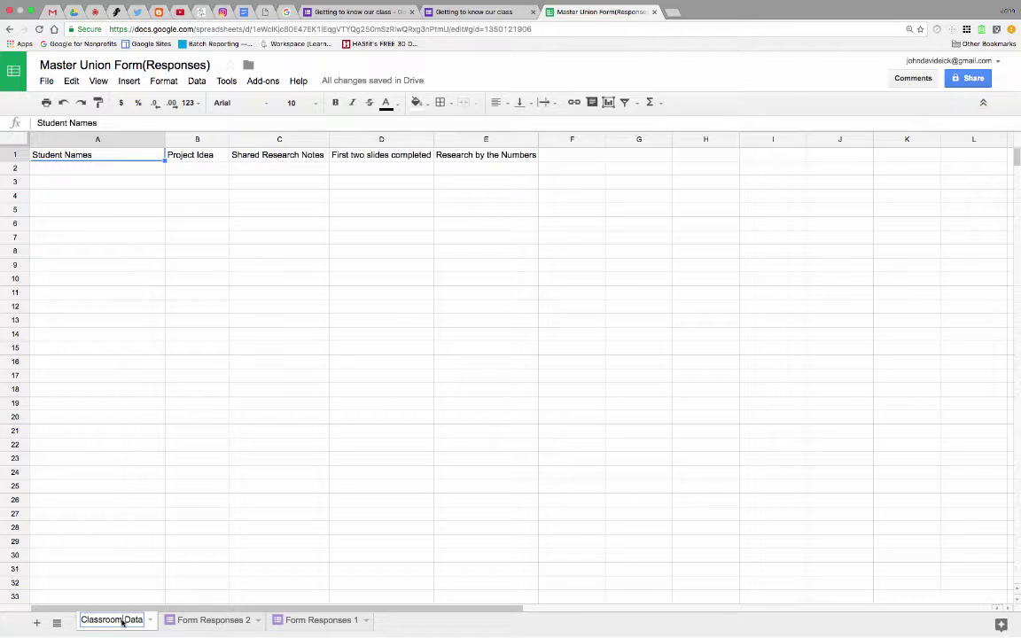
{"action": "left_click", "coordinate": [124, 594]}
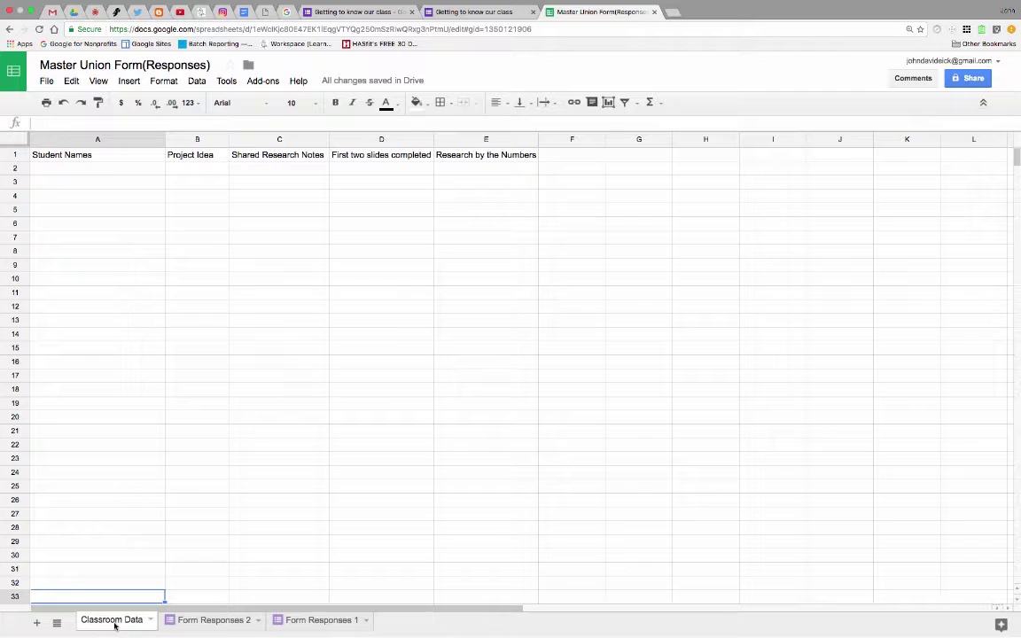
{"action": "left_click", "coordinate": [191, 155]}
{"action": "left_click", "coordinate": [103, 154]}
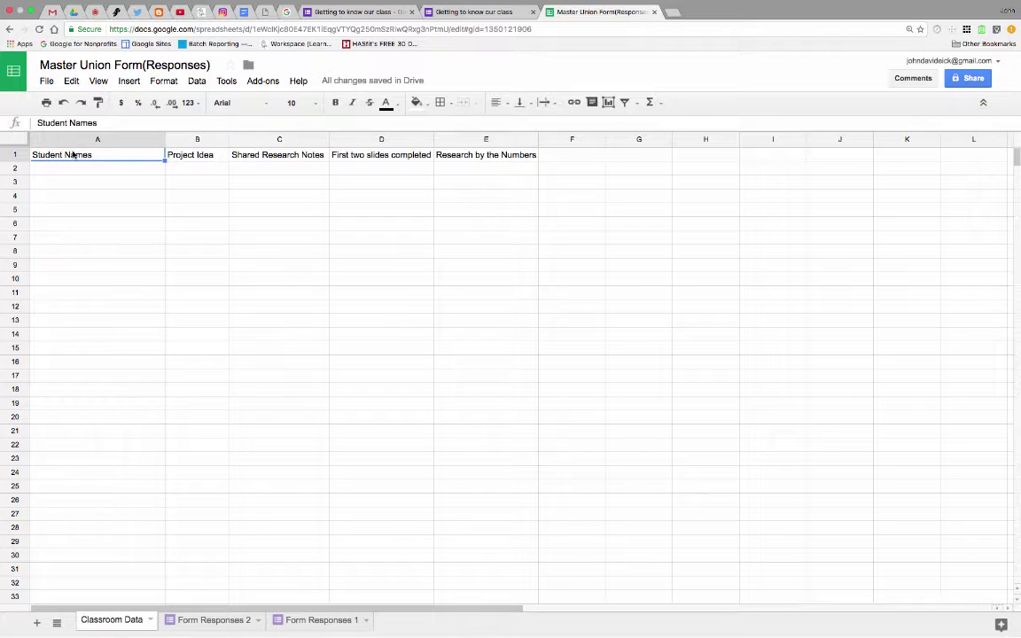
{"action": "left_click", "coordinate": [182, 156]}
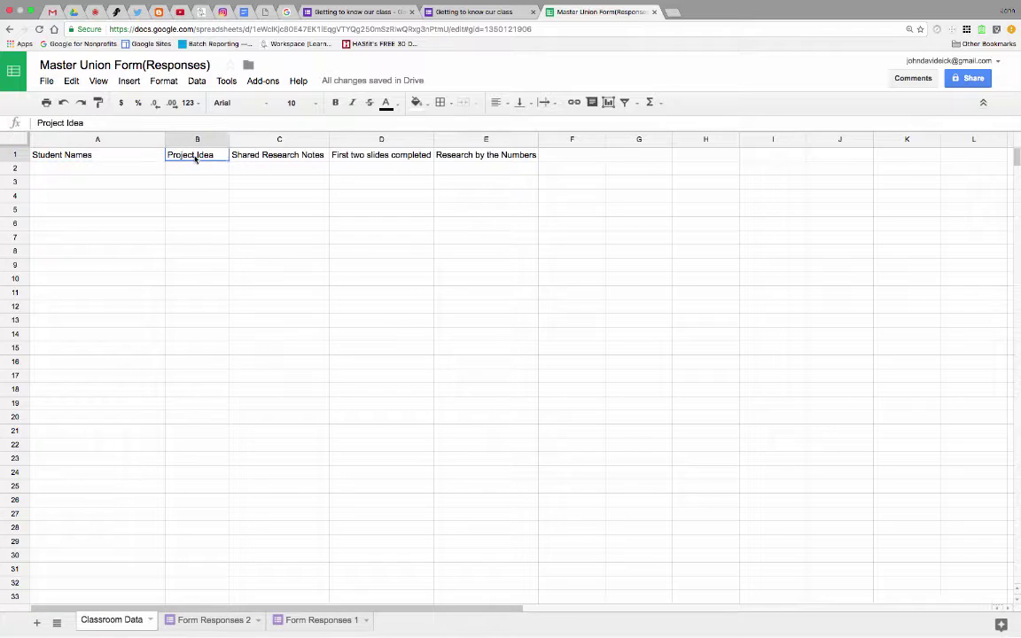
{"action": "left_click", "coordinate": [242, 159]}
{"action": "left_click", "coordinate": [364, 157]}
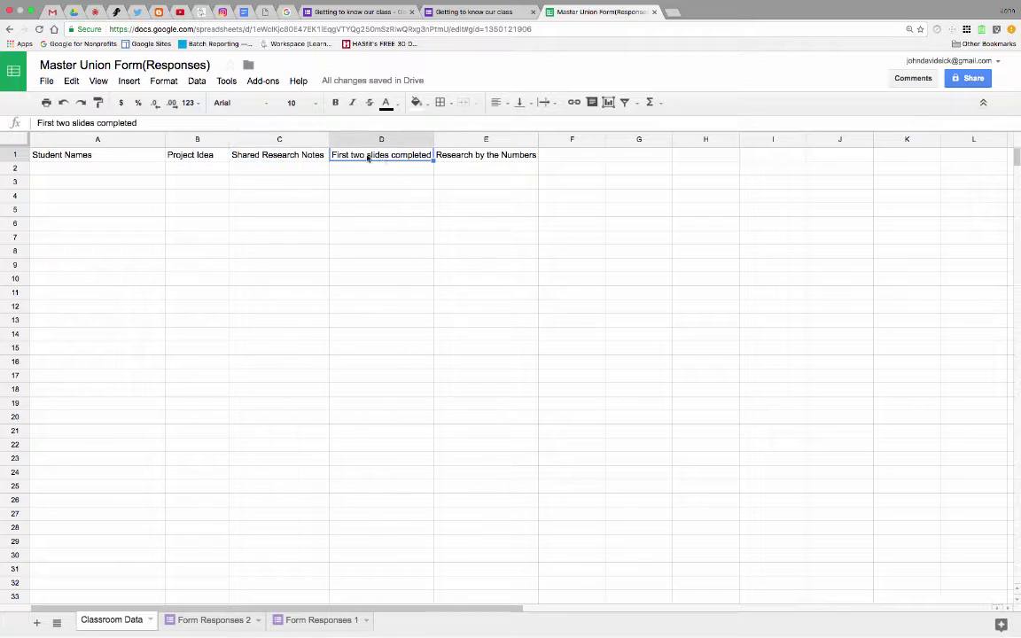
{"action": "left_click", "coordinate": [467, 157]}
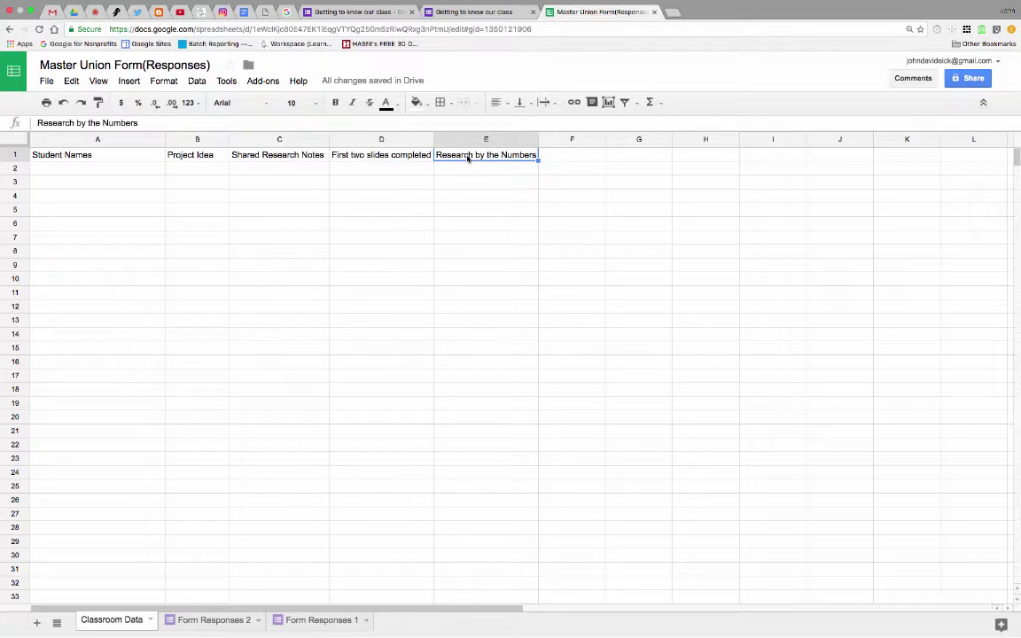
{"action": "left_click", "coordinate": [203, 158]}
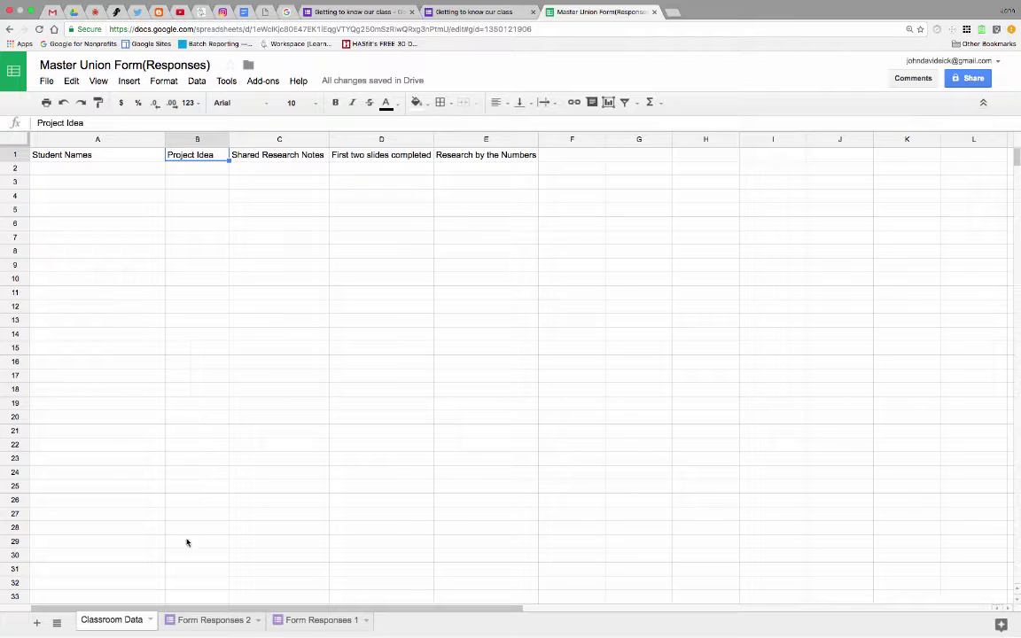
{"action": "left_click", "coordinate": [87, 171]}
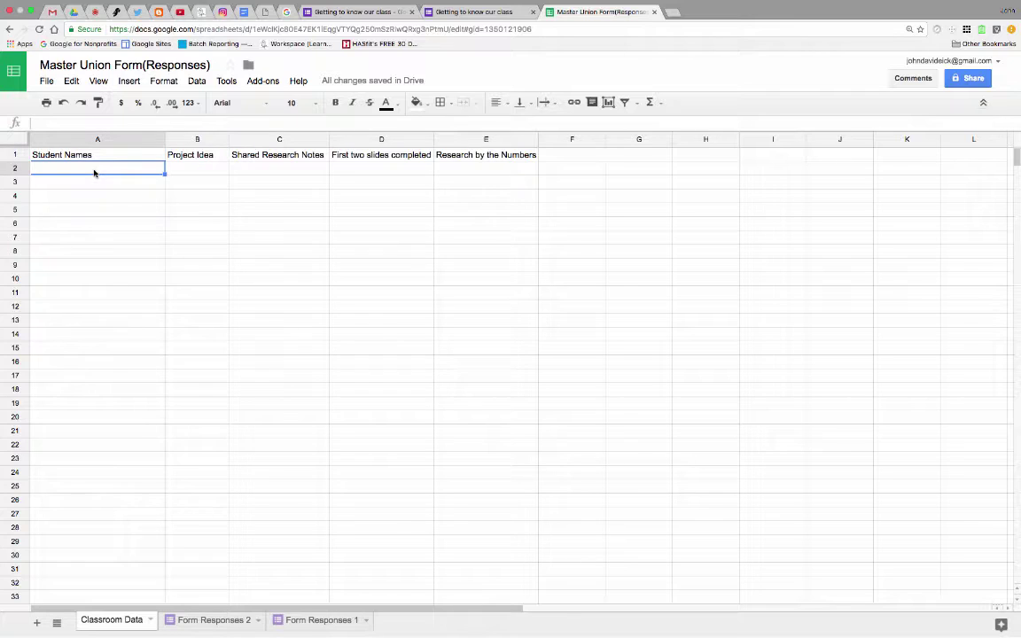
{"action": "left_click", "coordinate": [189, 158]}
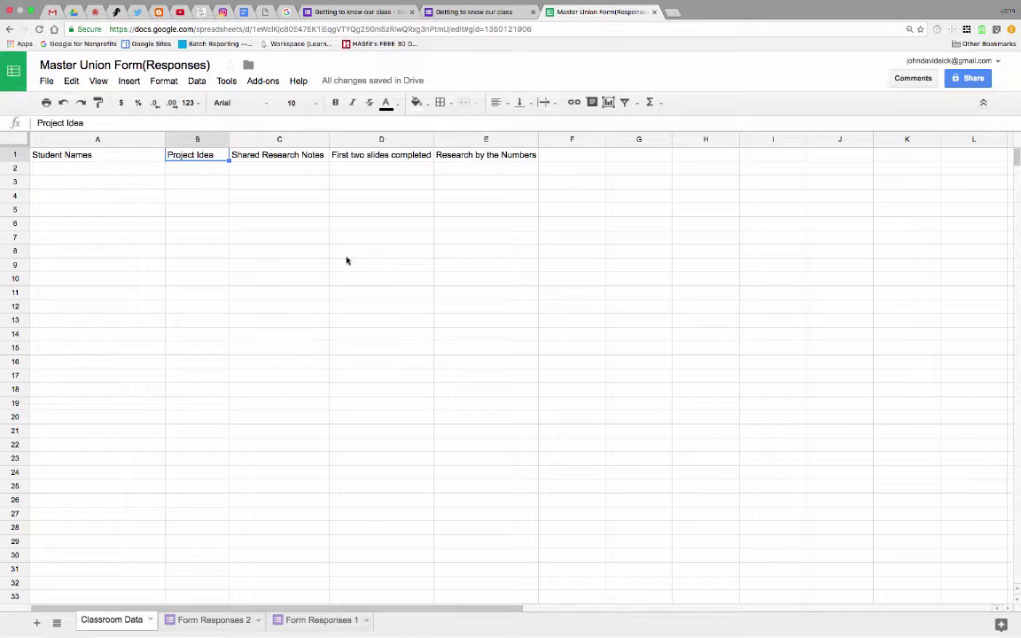
- In cell A2 under Student Names, enter =UNIQUE('Form Responses 2'!B2:B) to list each submitted student name once
{"action": "left_click", "coordinate": [108, 170]}
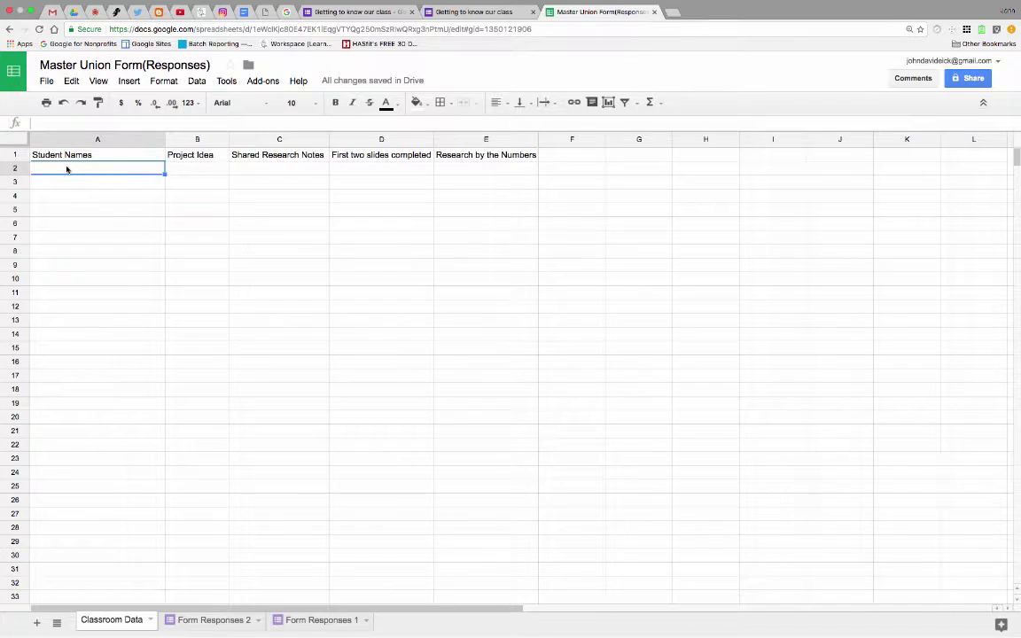
{"action": "type", "text": "=suni"}
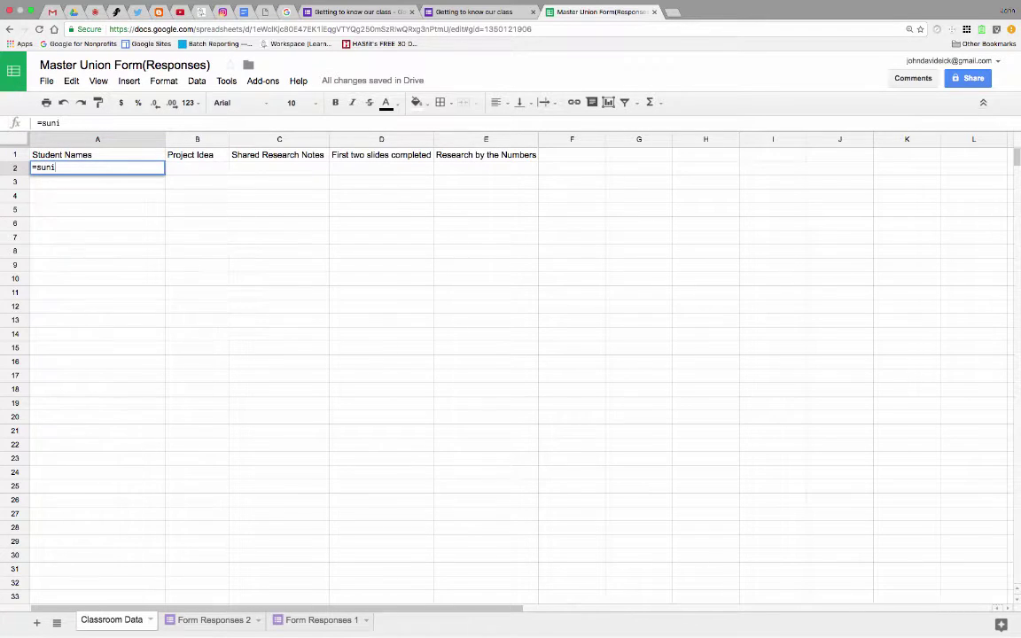
{"action": "key", "text": "BackSpace"}
{"action": "key", "text": "BackSpace"}
{"action": "key", "text": "BackSpace"}
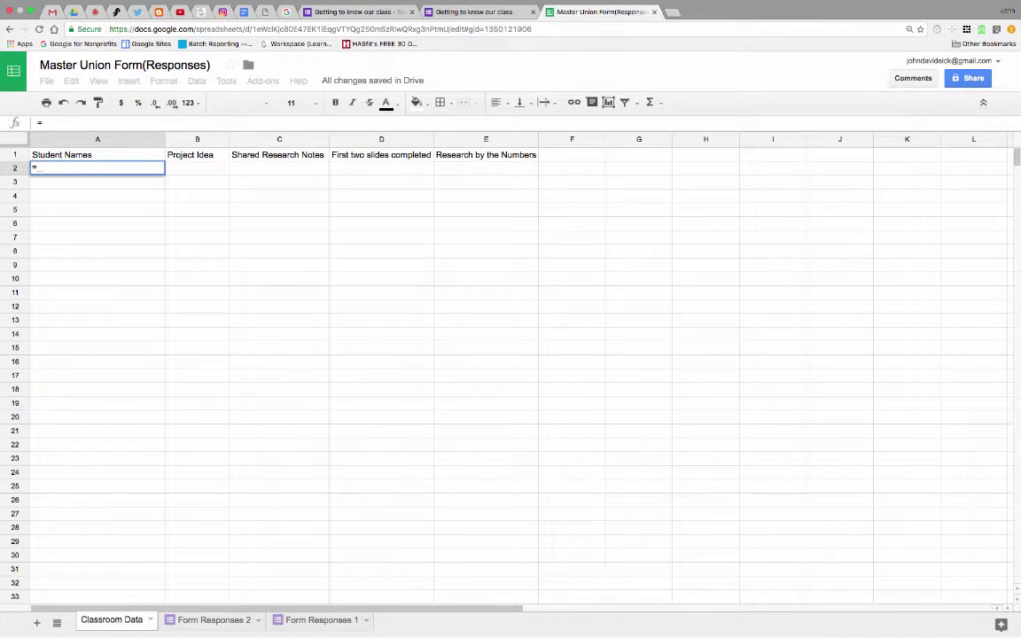
{"action": "type", "text": "un"}
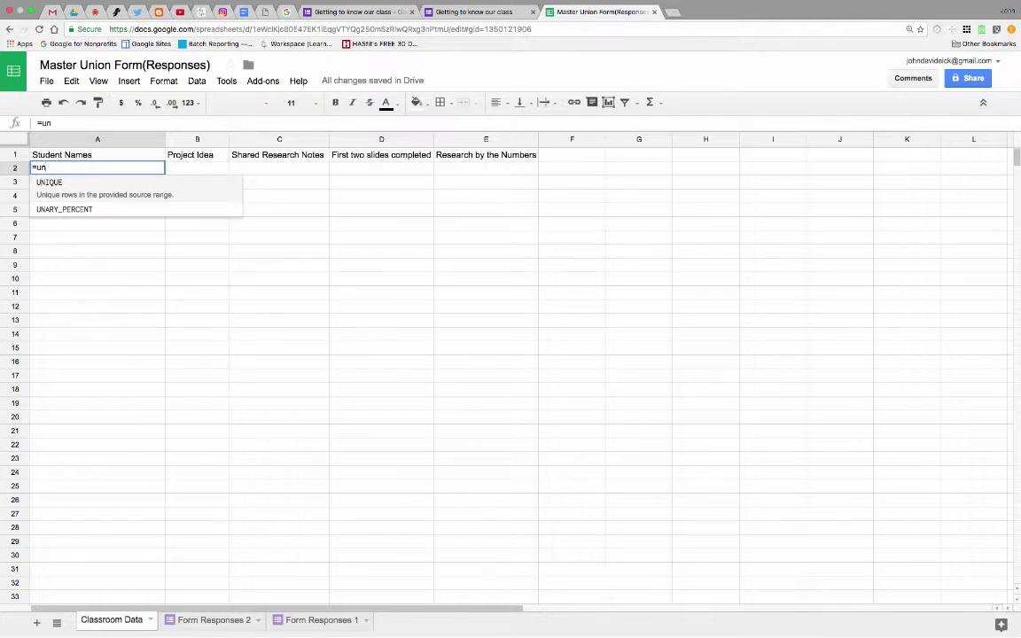
{"action": "key", "text": "Tab"}
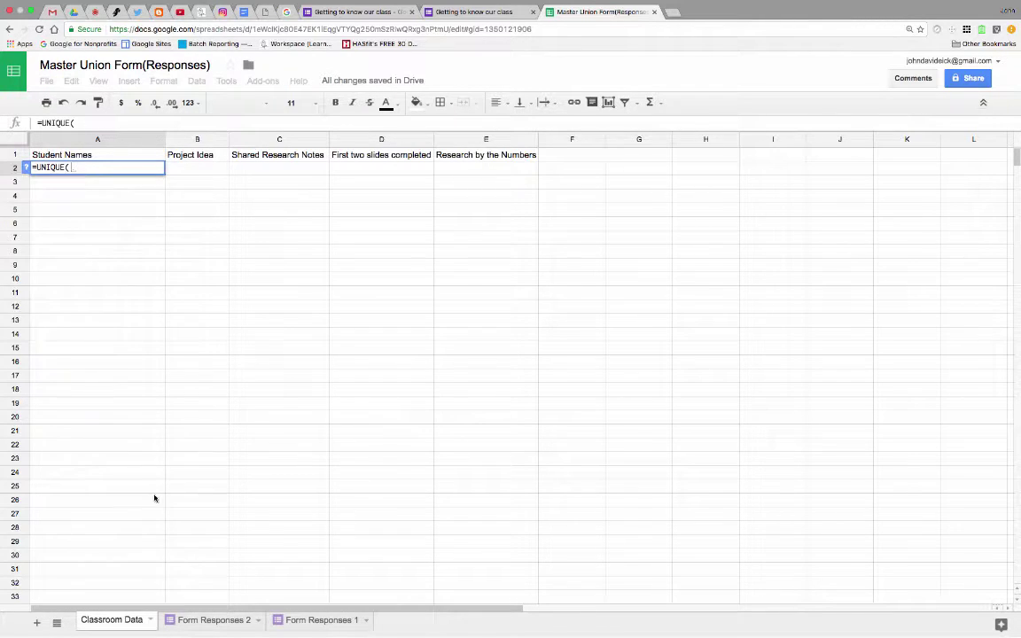
{"action": "left_click", "coordinate": [215, 620]}
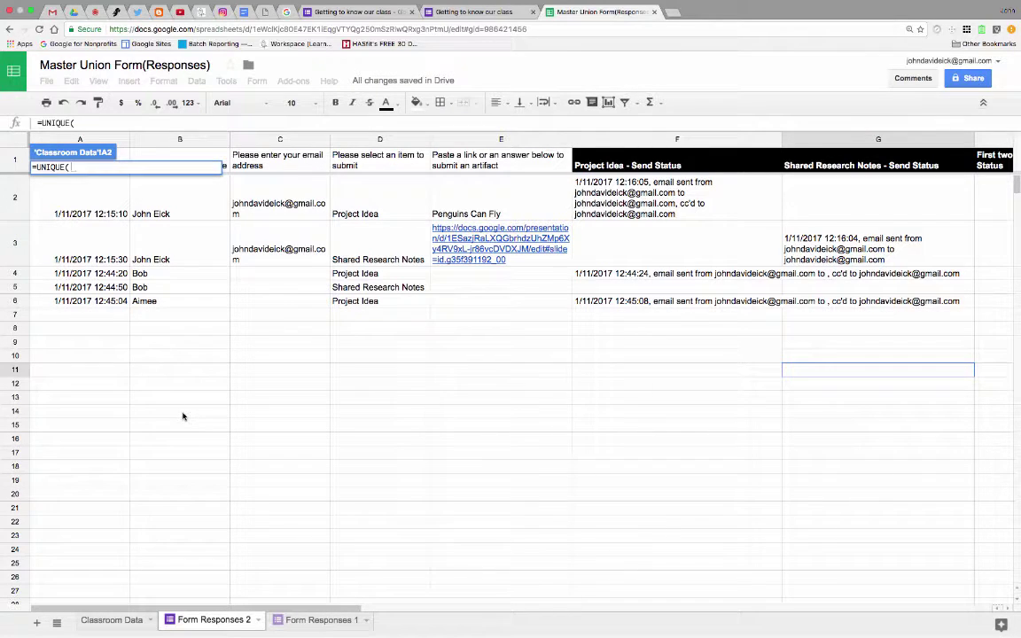
{"action": "left_click", "coordinate": [182, 189]}
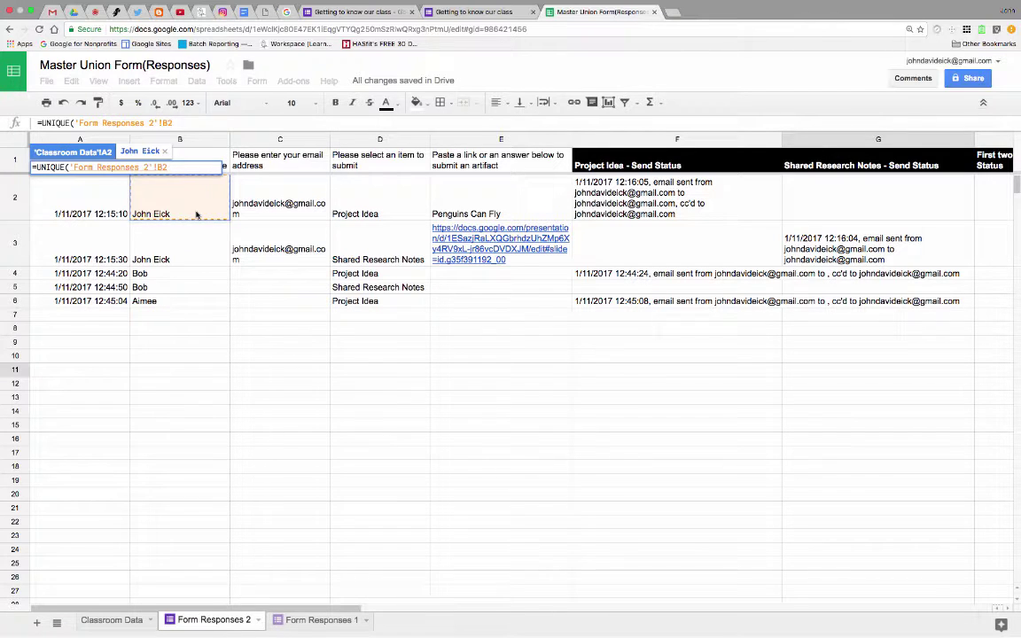
{"action": "type", "text": ":"}
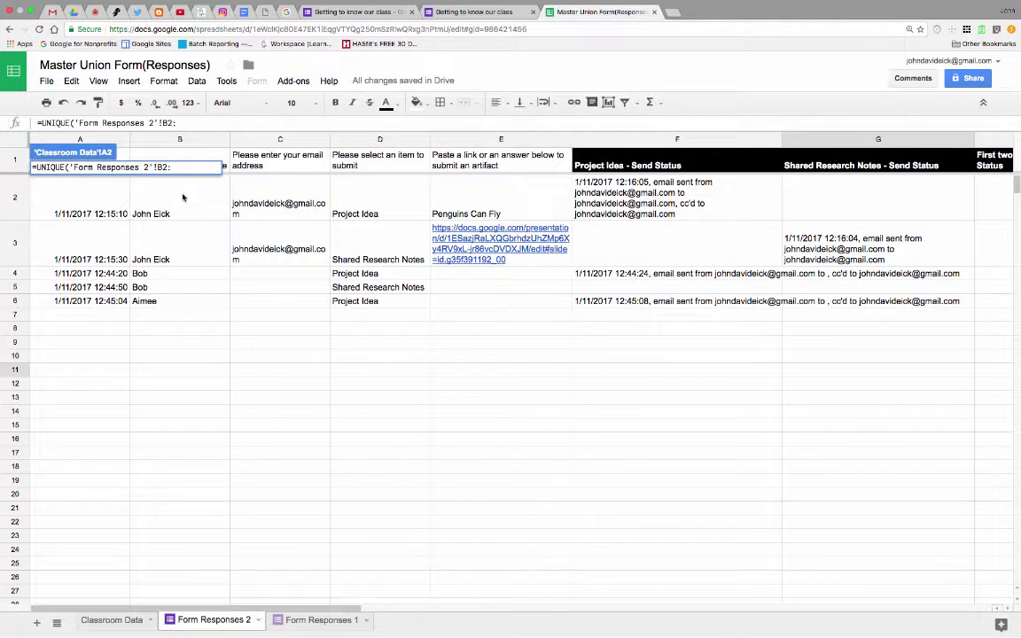
{"action": "type", "text": "B"}
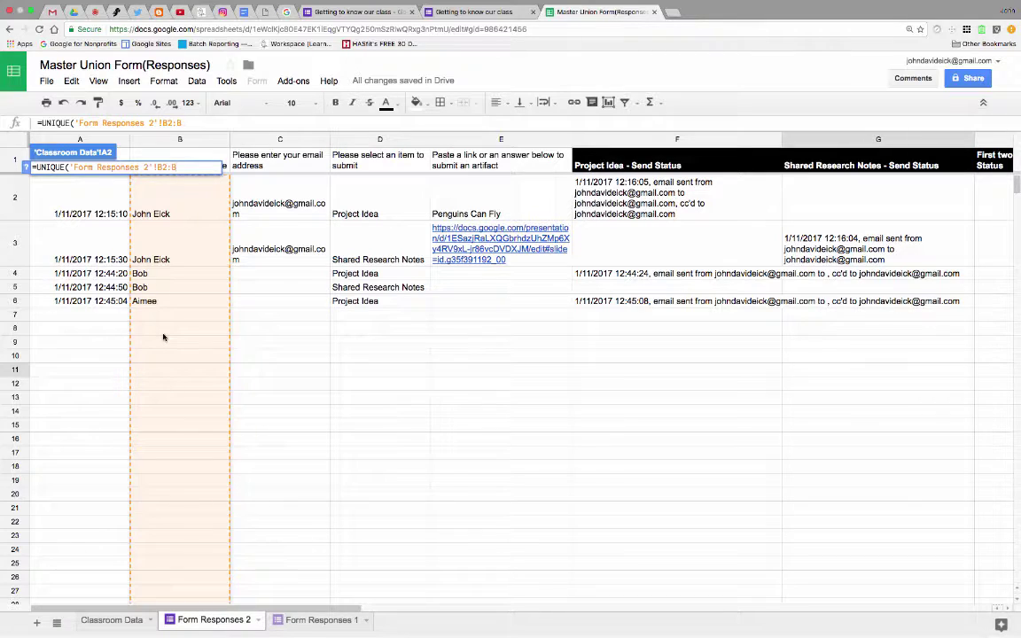
{"action": "type", "text": ")"}
{"action": "key", "text": "Return"}
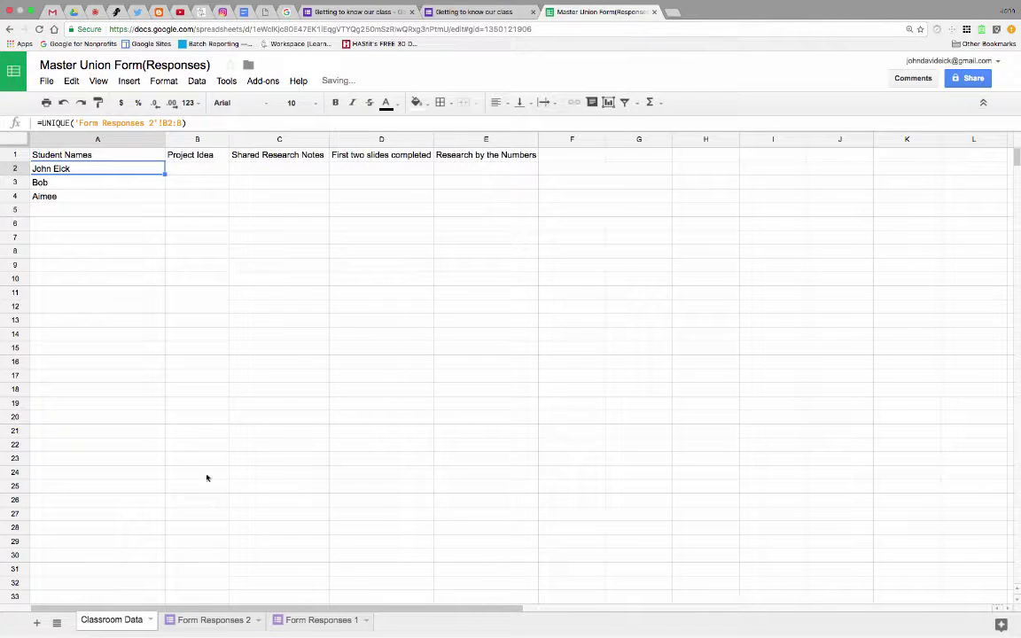
- In B2 under Project Idea, begin a COUNTIFS formula matching column B of Form Responses 2 against the student name in A2
{"action": "key", "text": "Down"}
{"action": "key", "text": "Down"}
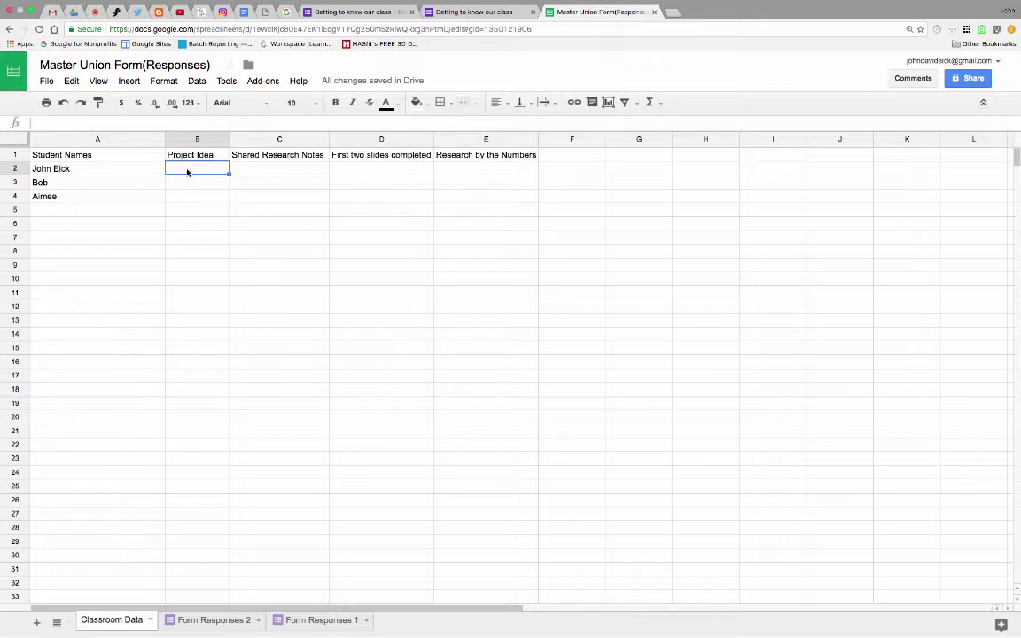
{"action": "type", "text": "=coun"}
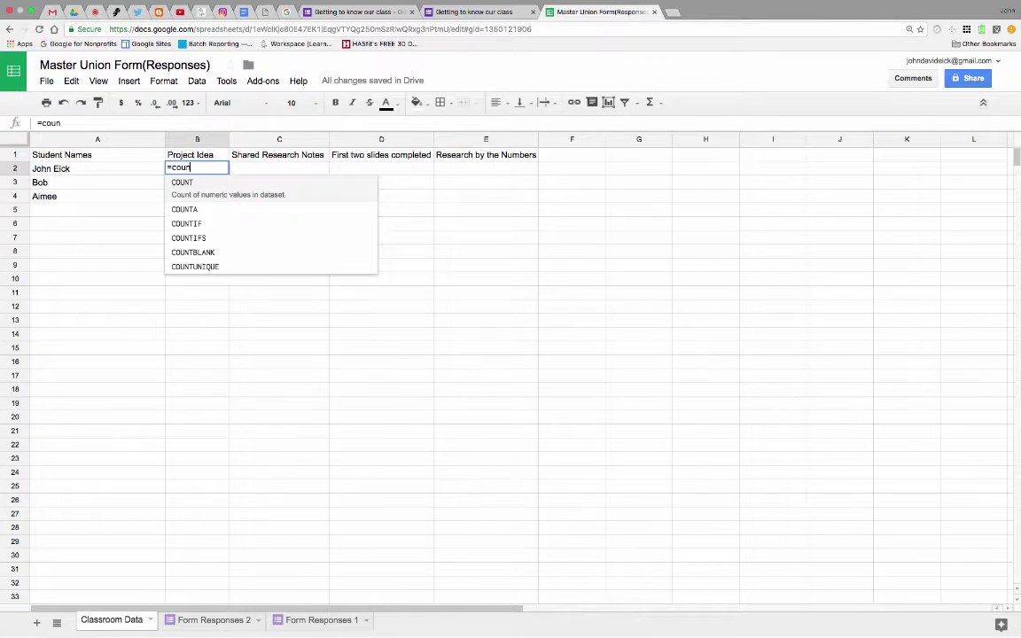
{"action": "type", "text": "tifs"}
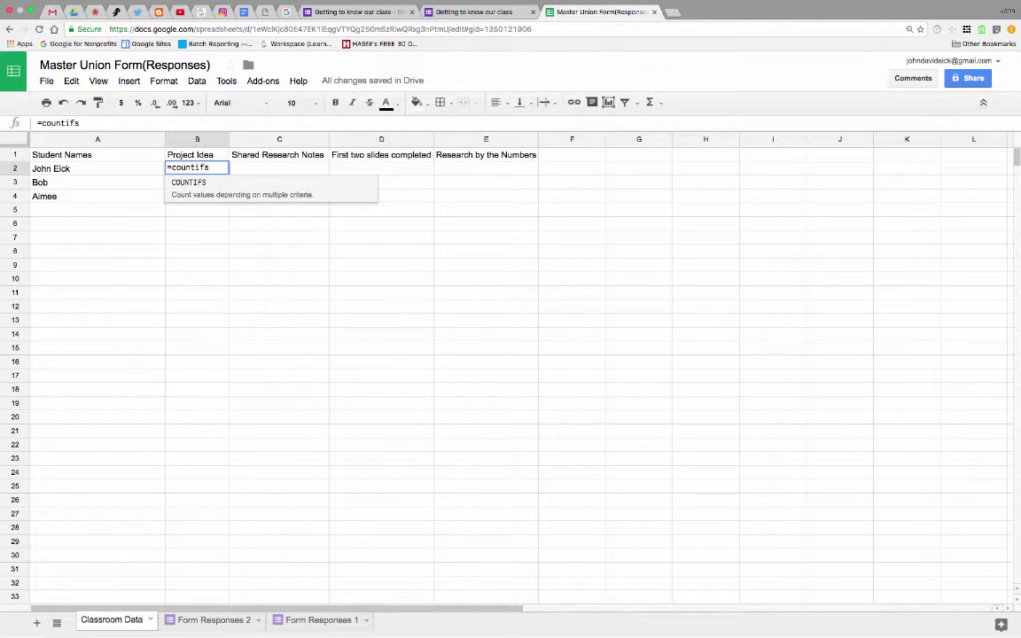
{"action": "key", "text": "Tab"}
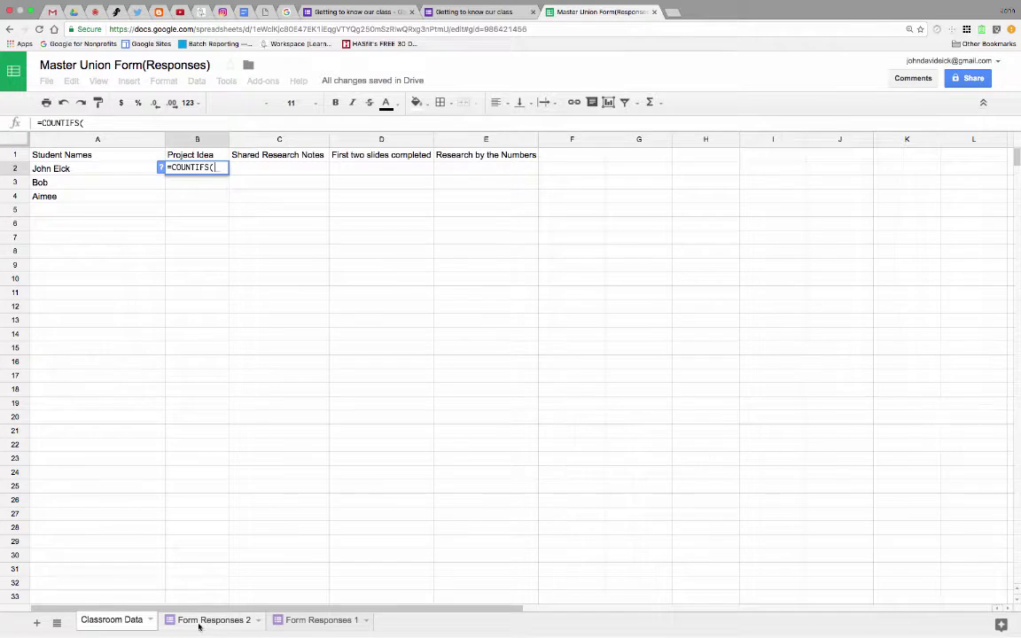
{"action": "left_click", "coordinate": [203, 621]}
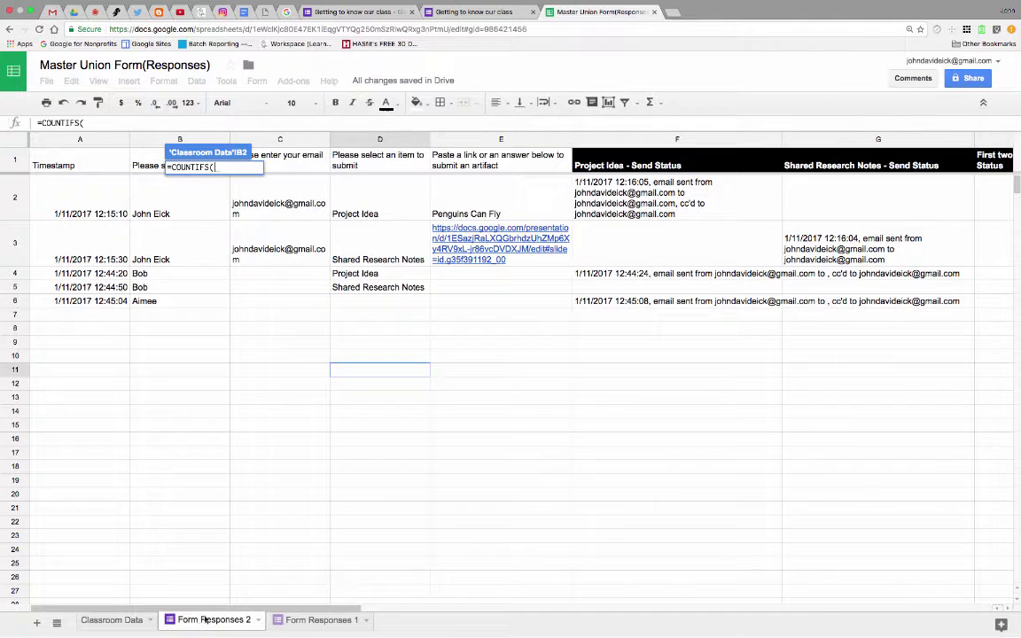
{"action": "left_click", "coordinate": [156, 144]}
{"action": "type", "text": ","}
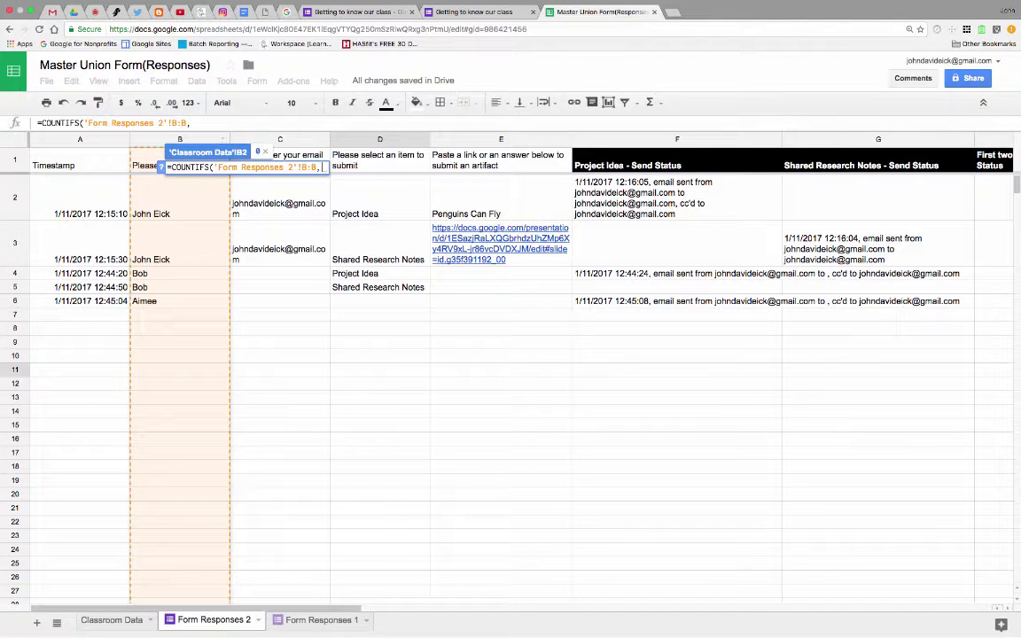
{"action": "left_click", "coordinate": [113, 621]}
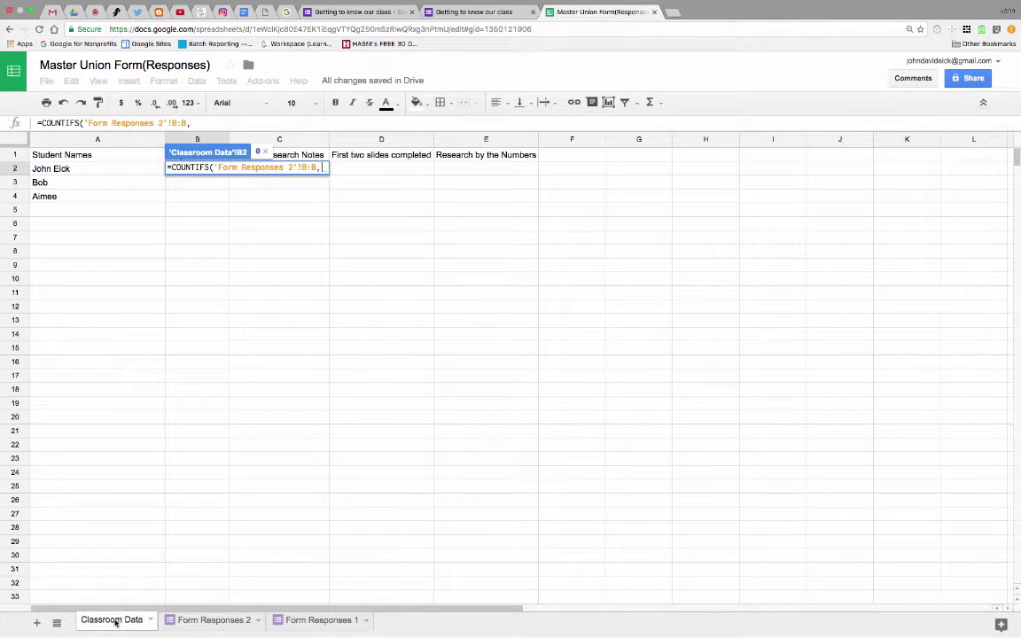
{"action": "left_click", "coordinate": [89, 172]}
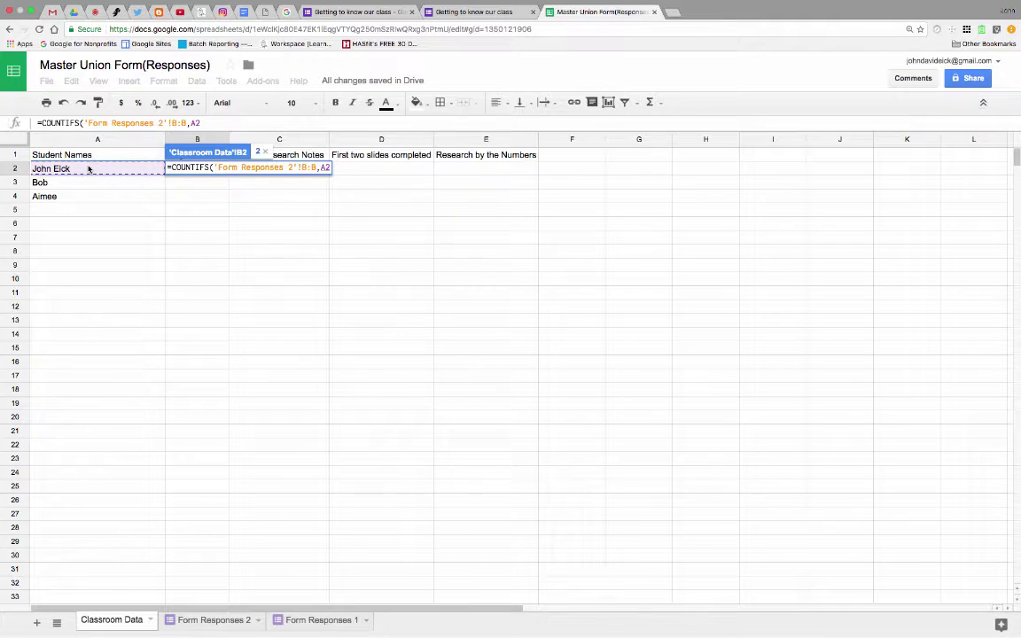
{"action": "type", "text": ","}
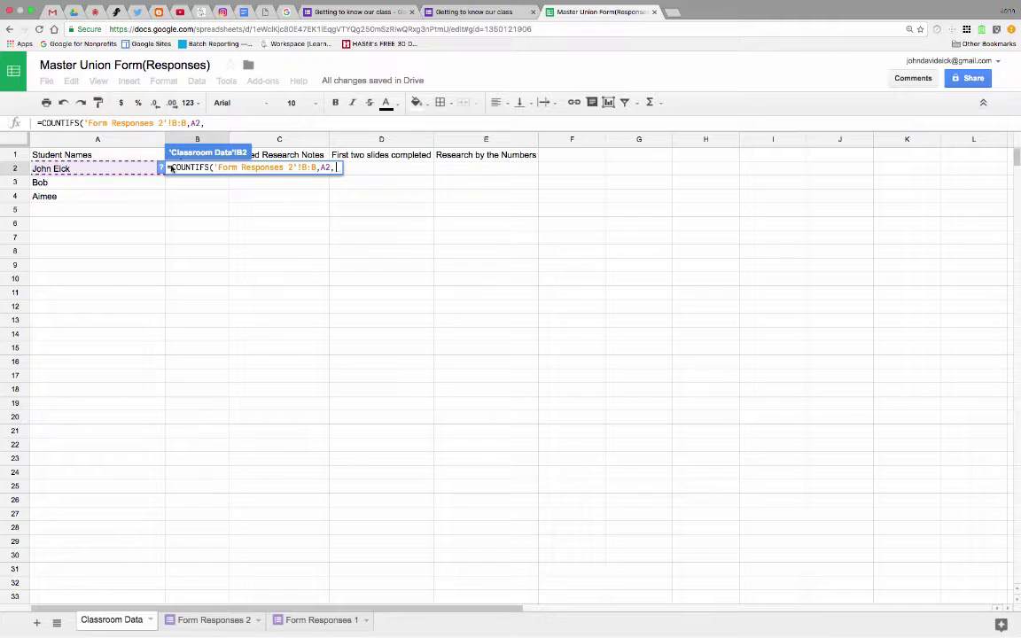
- Complete the B2 COUNTIFS formula with 'Form Responses 2'!D:D matching "Project Idea" as the second criterion
{"action": "left_click", "coordinate": [190, 621]}
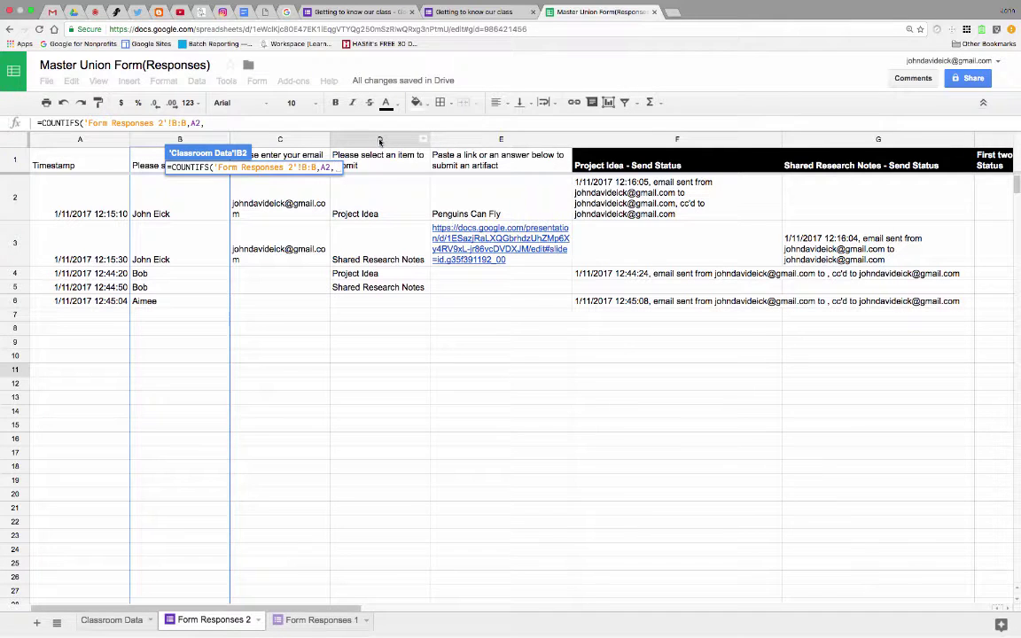
{"action": "left_click", "coordinate": [380, 142]}
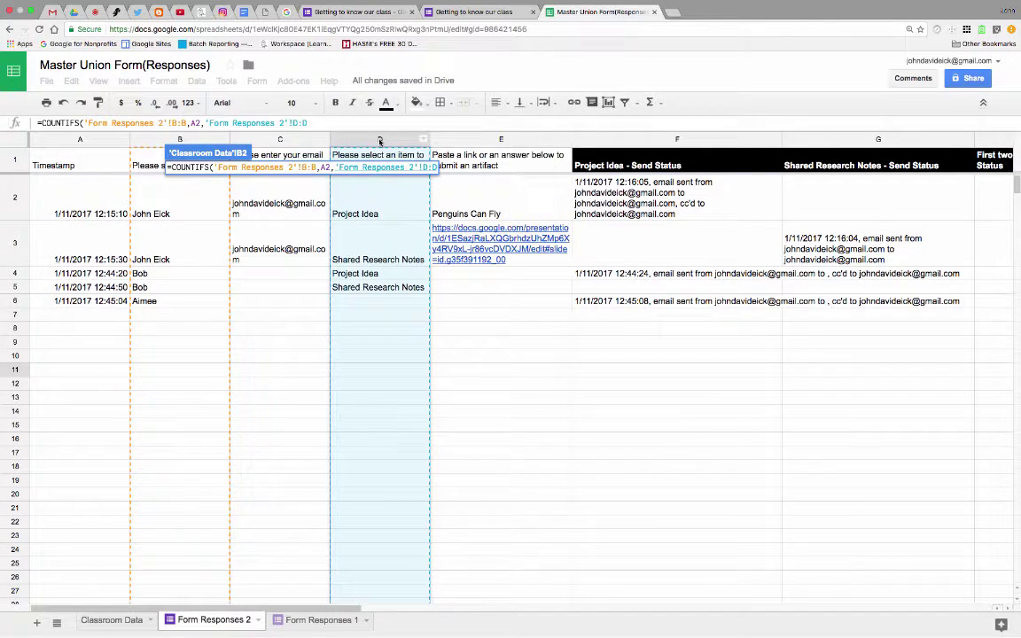
{"action": "type", "text": ","}
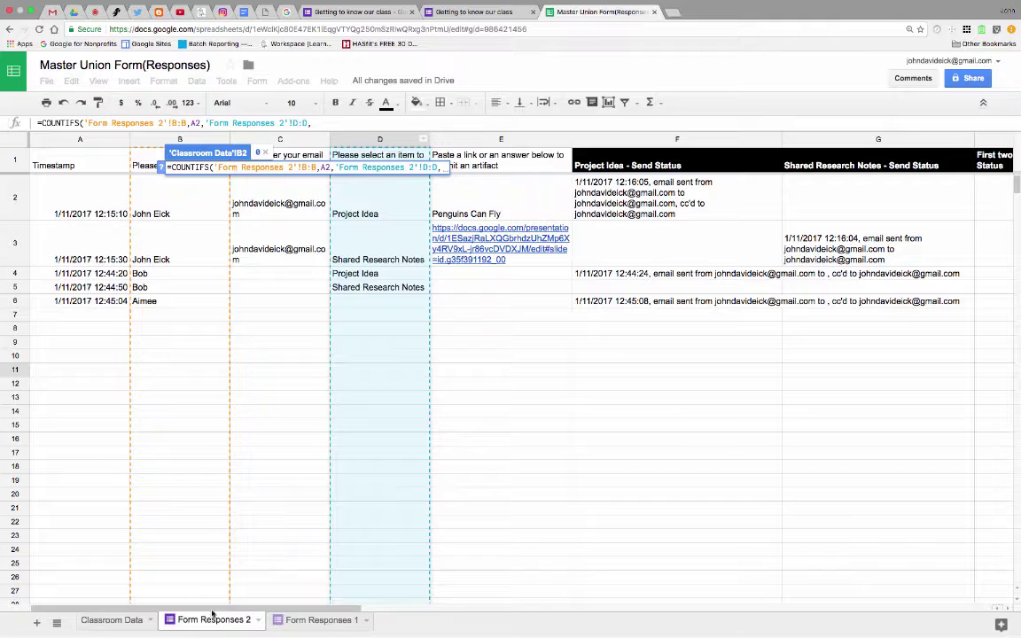
{"action": "left_click", "coordinate": [131, 624]}
{"action": "type", "text": "\""}
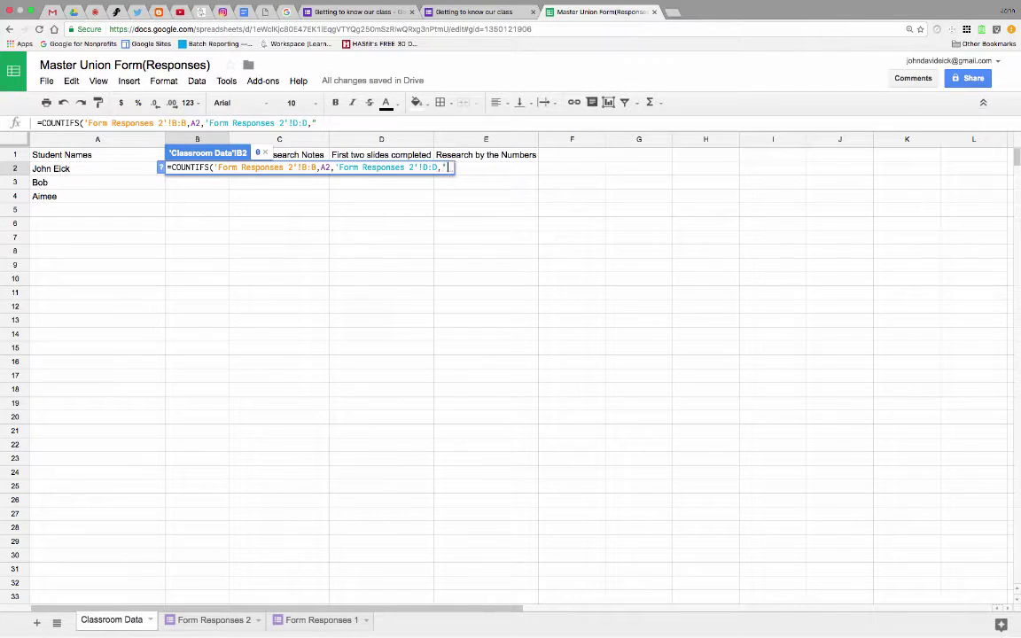
{"action": "type", "text": "Project"}
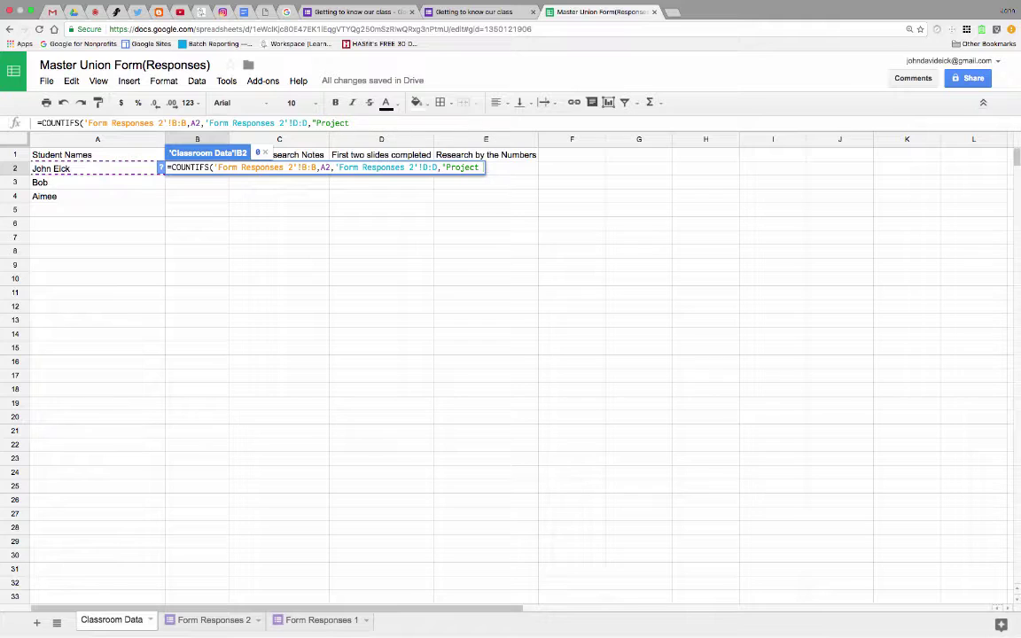
{"action": "type", "text": " Idea\")"}
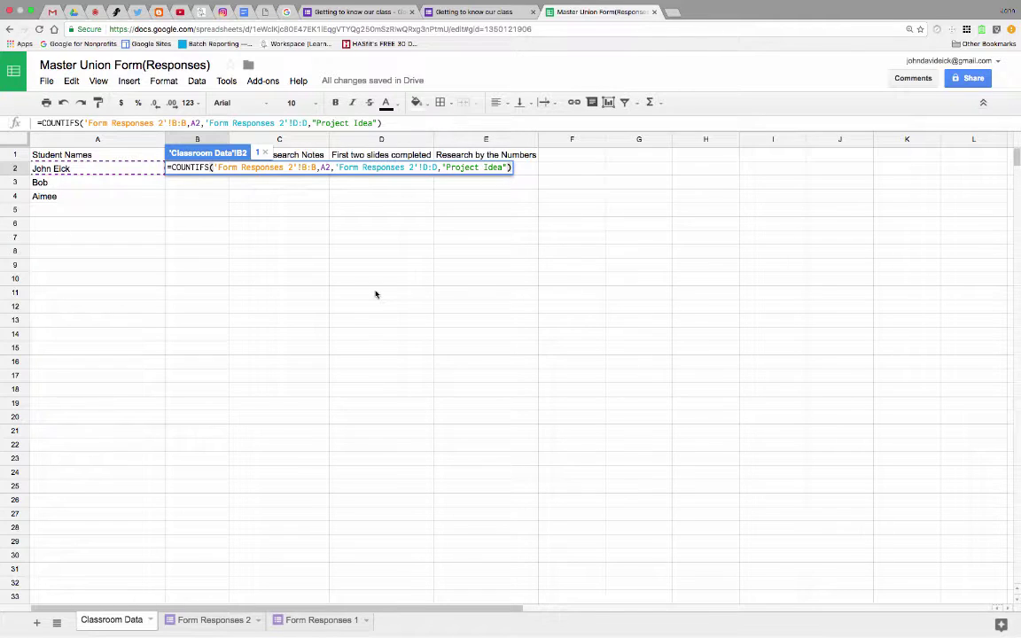
{"action": "key", "text": "Return"}
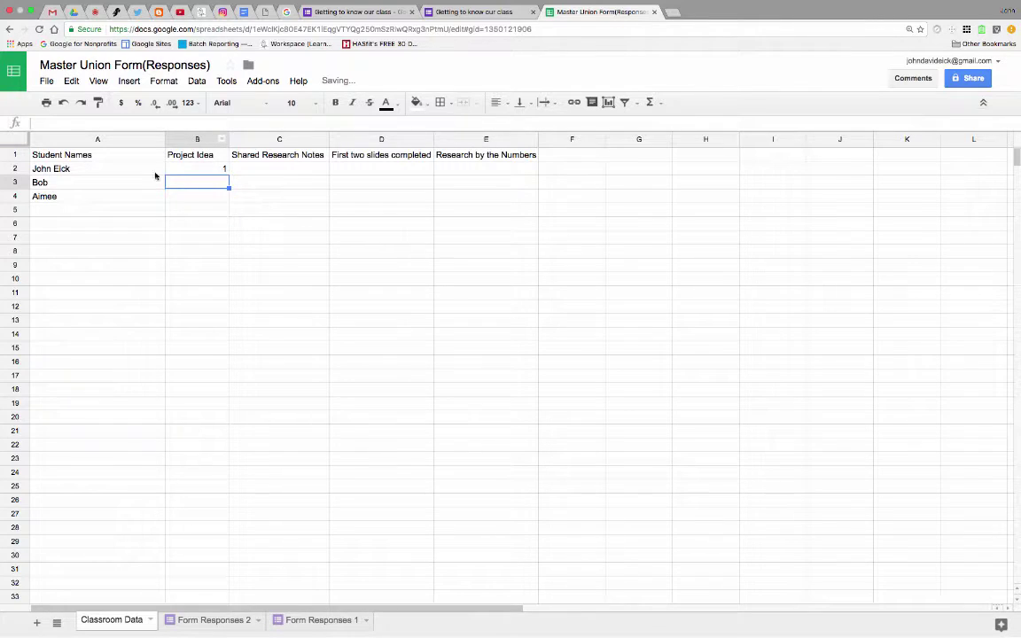
- Fill the Project Idea formula from B2 down to B4 for the listed students
{"action": "left_click", "coordinate": [222, 171]}
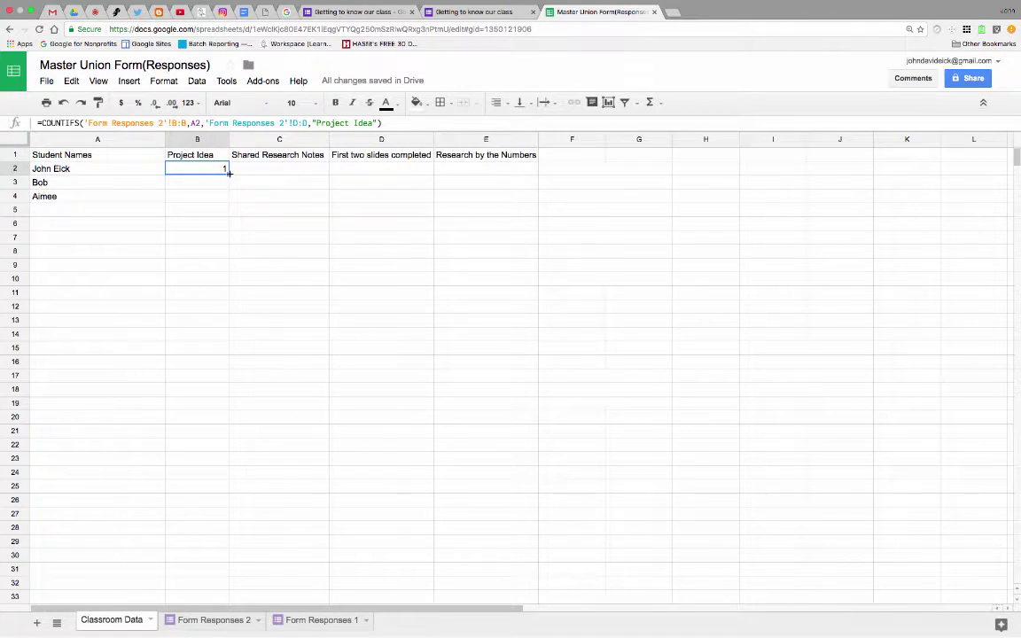
{"action": "left_click_drag", "start_coordinate": [229, 174], "coordinate": [227, 184]}
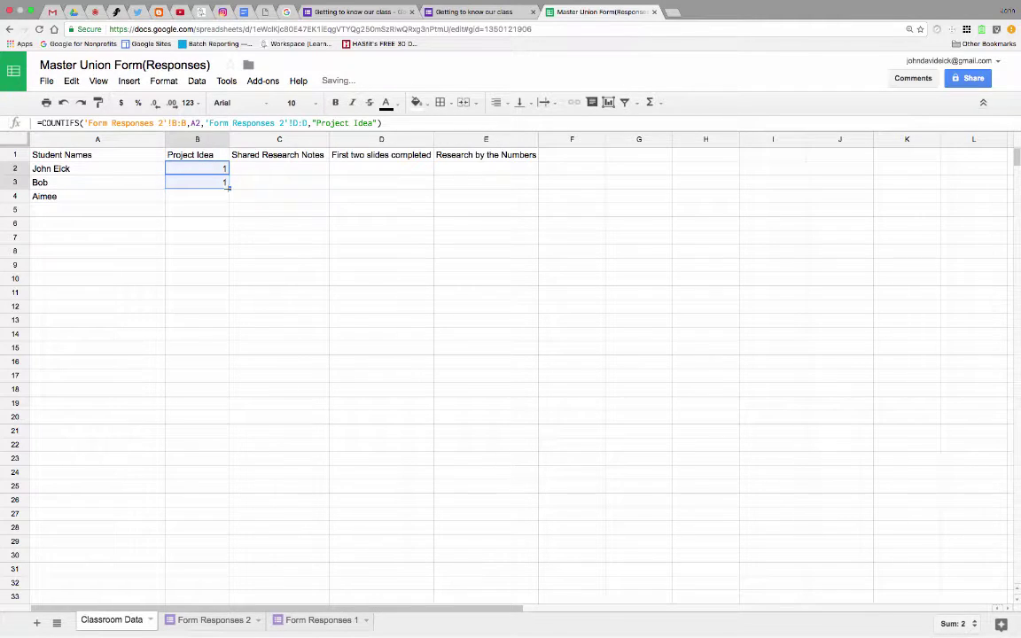
{"action": "left_click_drag", "start_coordinate": [229, 188], "coordinate": [220, 209]}
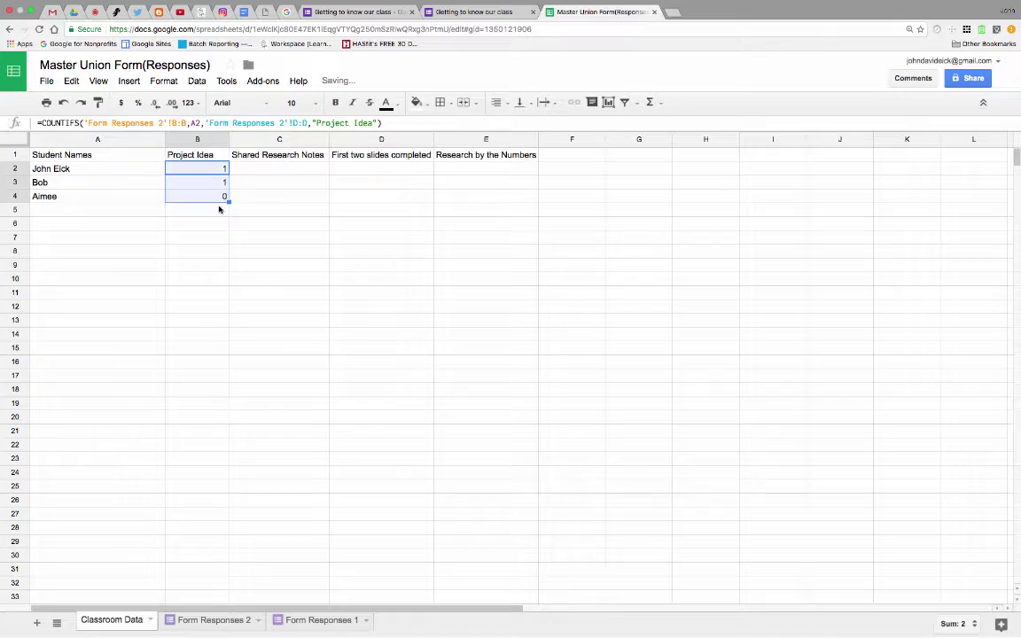
{"action": "left_click", "coordinate": [220, 209]}
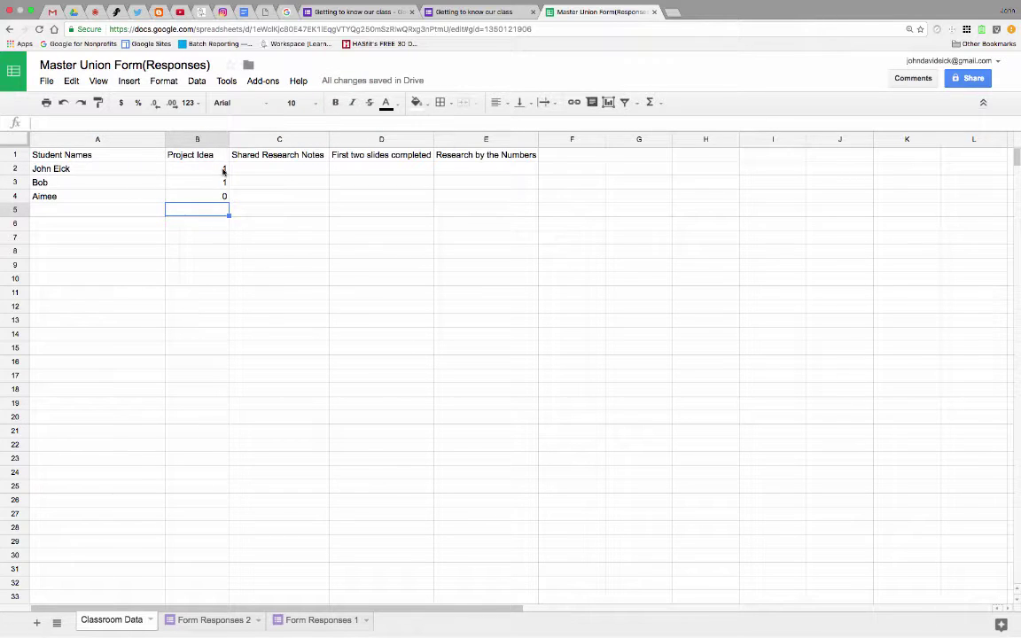
- Try filling the Project Idea formula from B2 down to B24, and undo that fill
{"action": "left_click", "coordinate": [224, 170]}
{"action": "left_click_drag", "start_coordinate": [228, 173], "coordinate": [197, 472]}
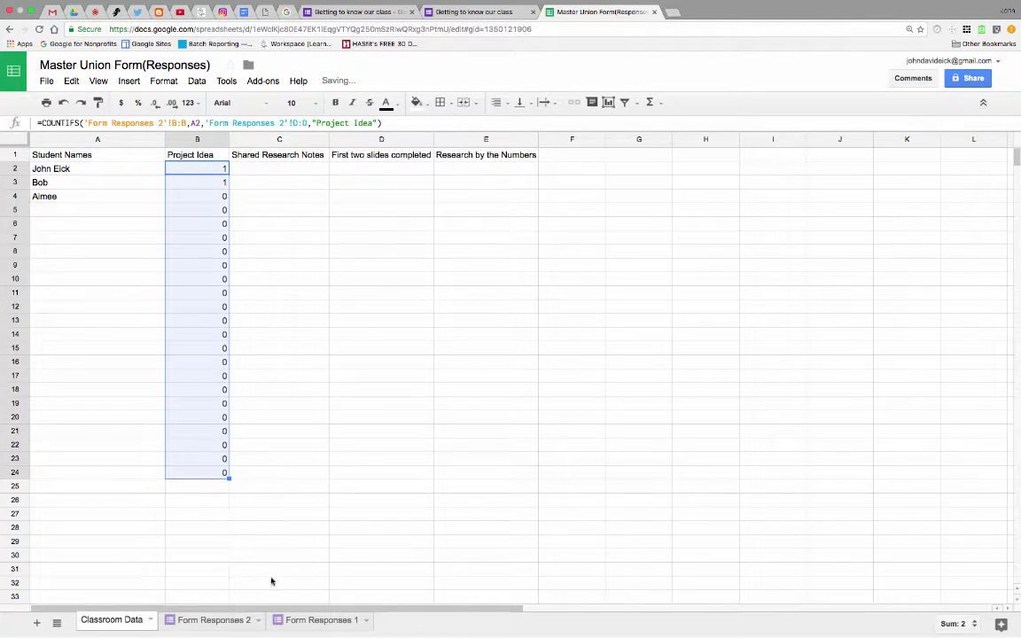
{"action": "left_click", "coordinate": [62, 212]}
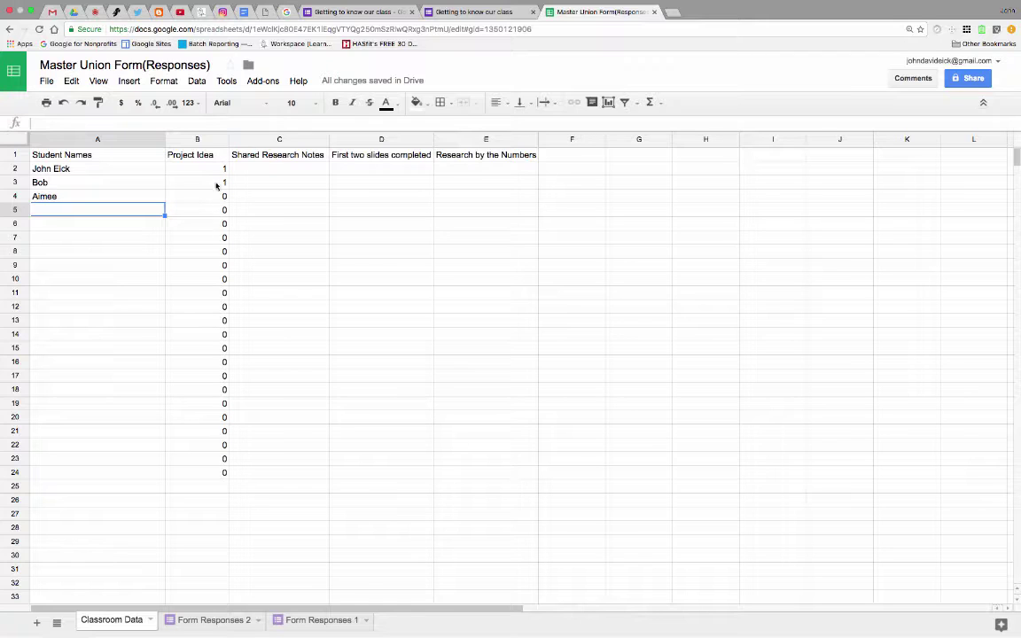
{"action": "key", "text": "ctrl+z"}
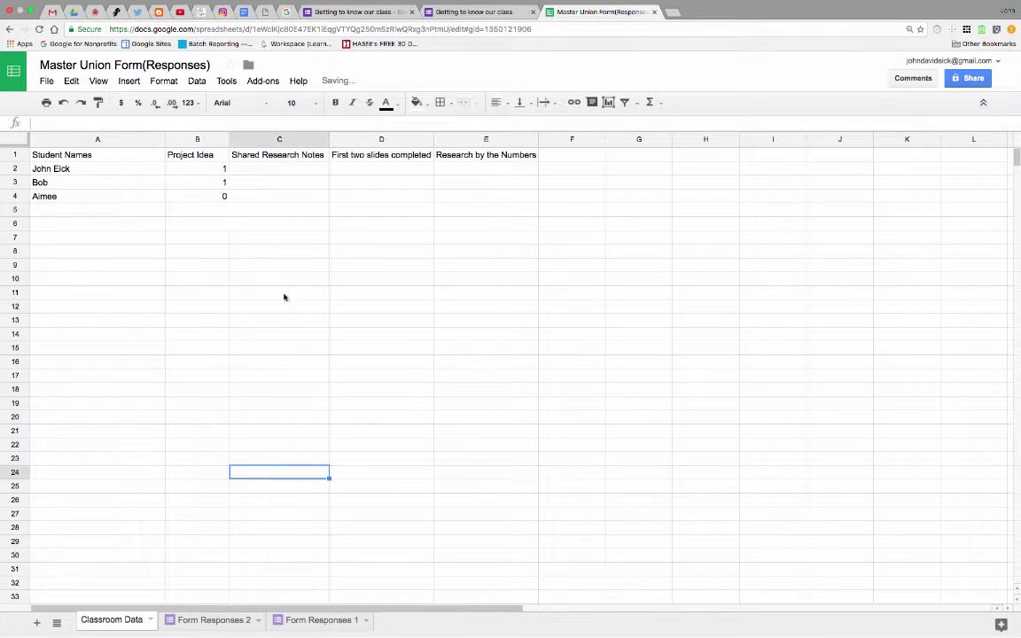
- In C2 under Shared Research Notes, begin a COUNTIFS formula matching 'Form Responses 2'!B:B against the student name in A2
{"action": "left_click", "coordinate": [271, 173]}
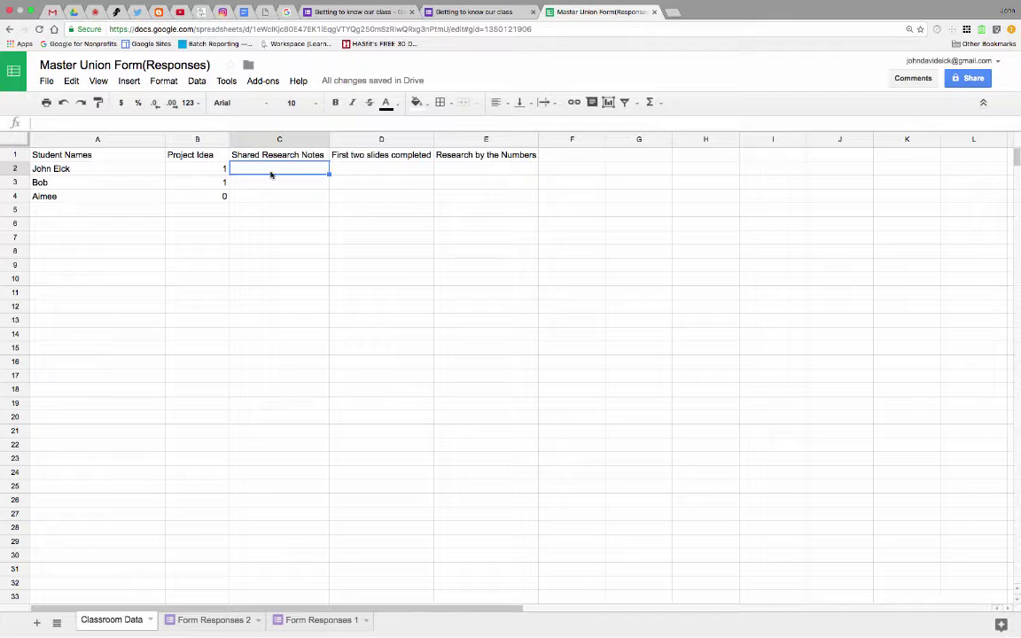
{"action": "type", "text": "=cou"}
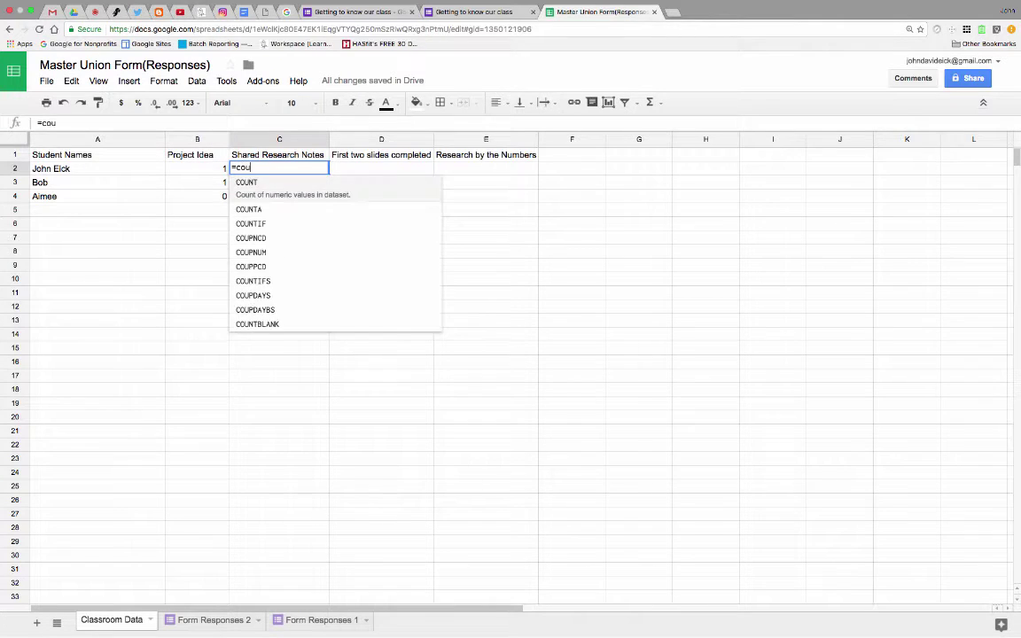
{"action": "type", "text": "ntifs"}
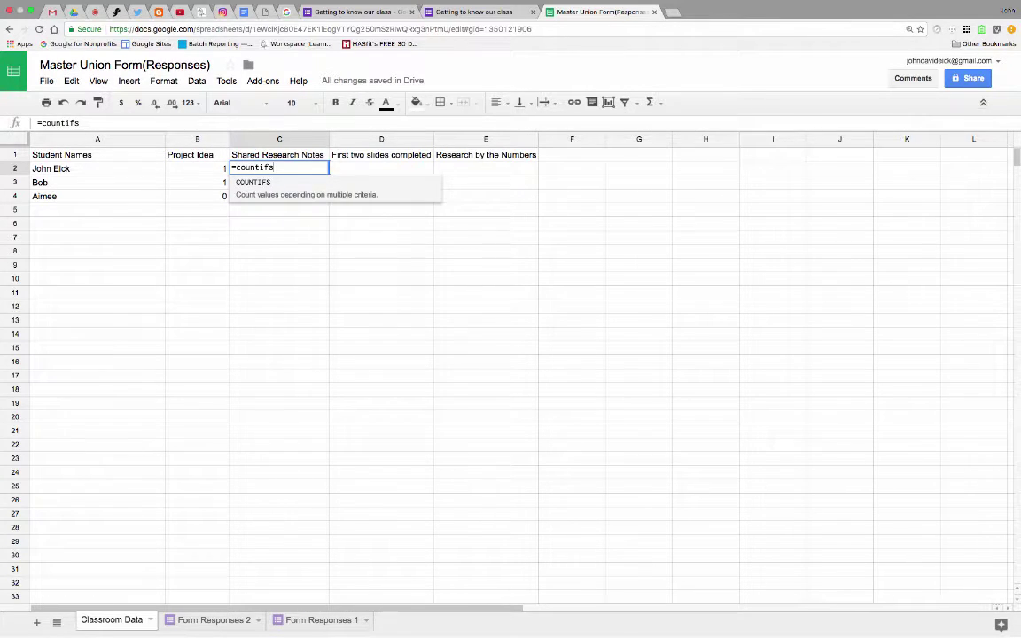
{"action": "key", "text": "Tab"}
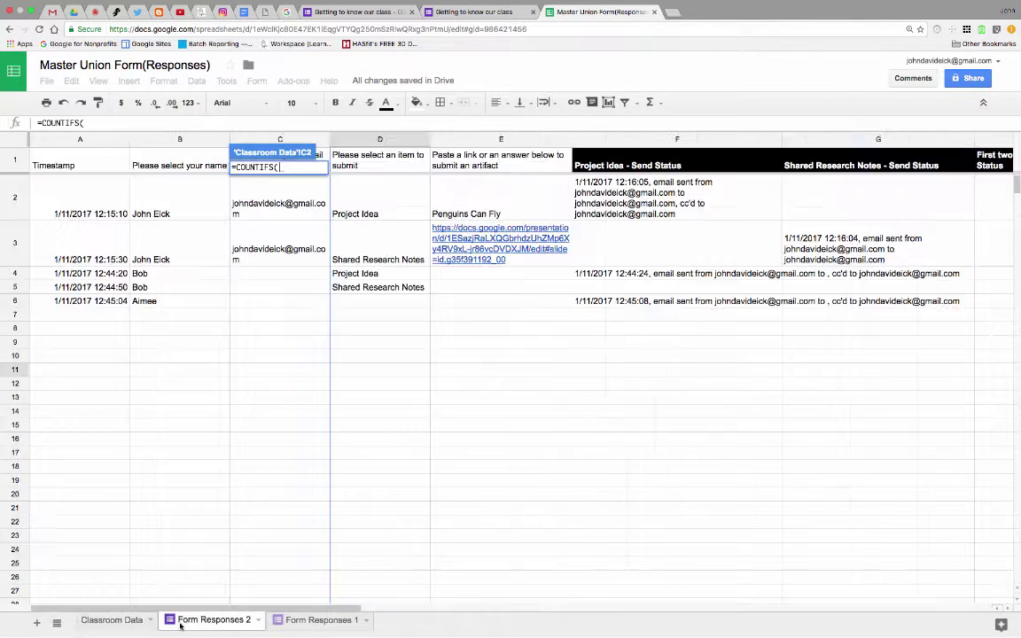
{"action": "left_click", "coordinate": [212, 620]}
{"action": "left_click", "coordinate": [179, 139]}
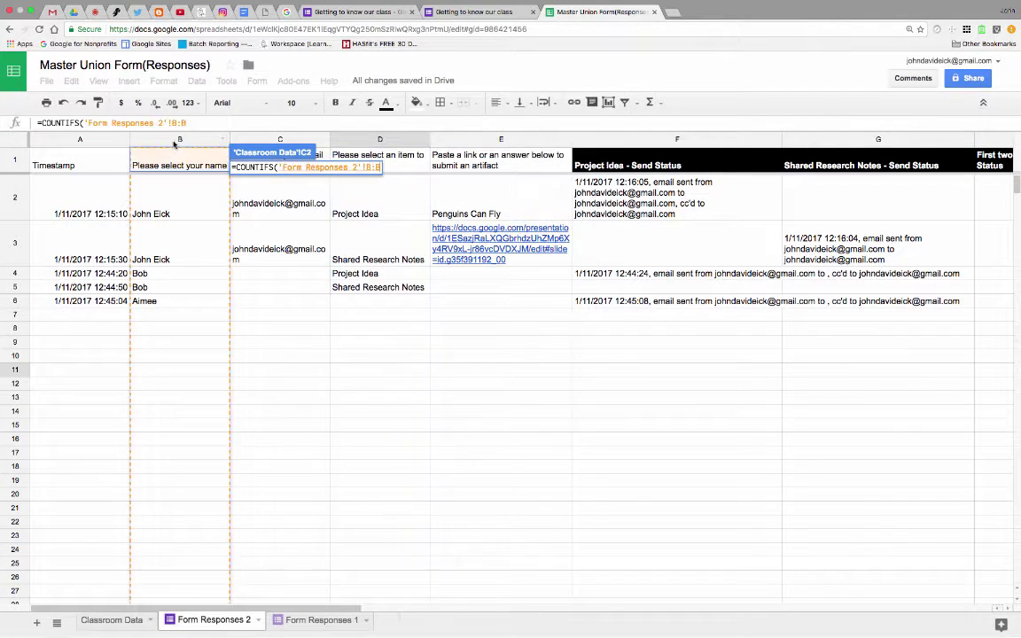
{"action": "type", "text": ",A2,"}
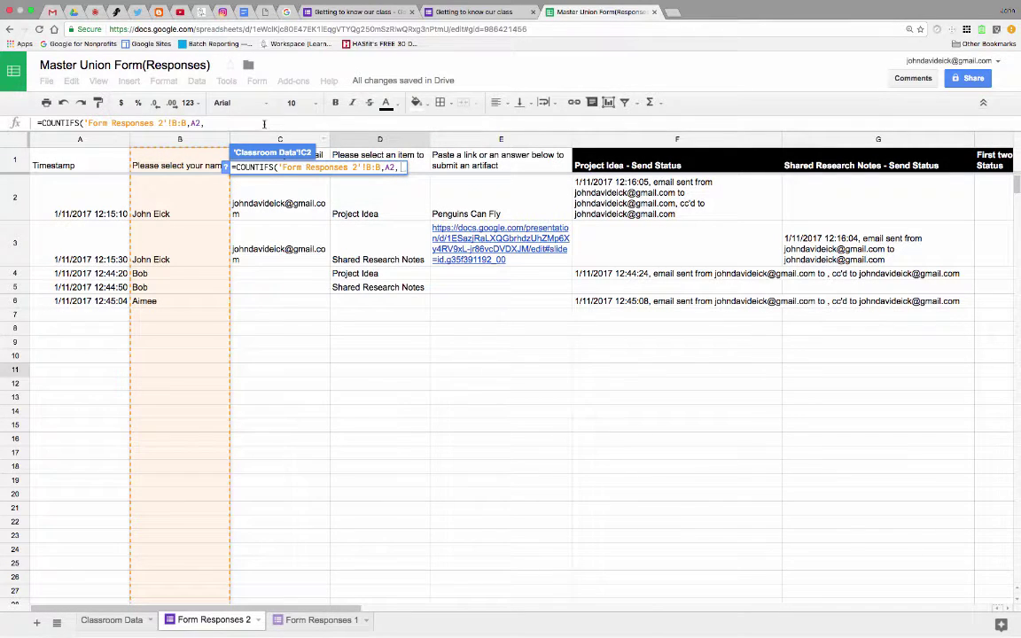
- Complete the C2 COUNTIFS formula with 'Form Responses 2'!D:D matching "Shared Research Notes" as the second criterion
{"action": "left_click", "coordinate": [379, 139]}
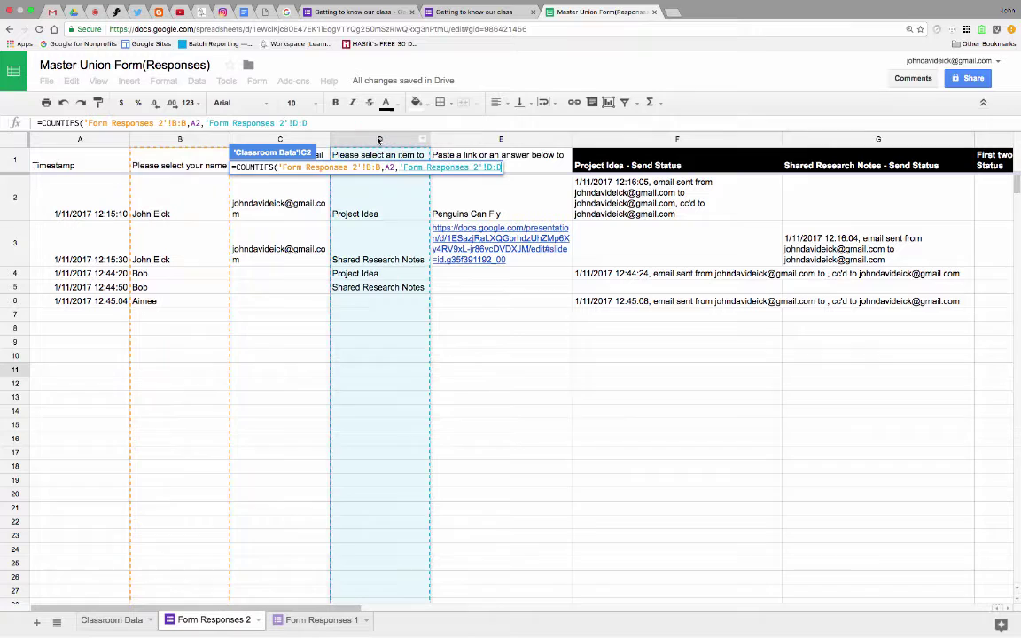
{"action": "type", "text": ","}
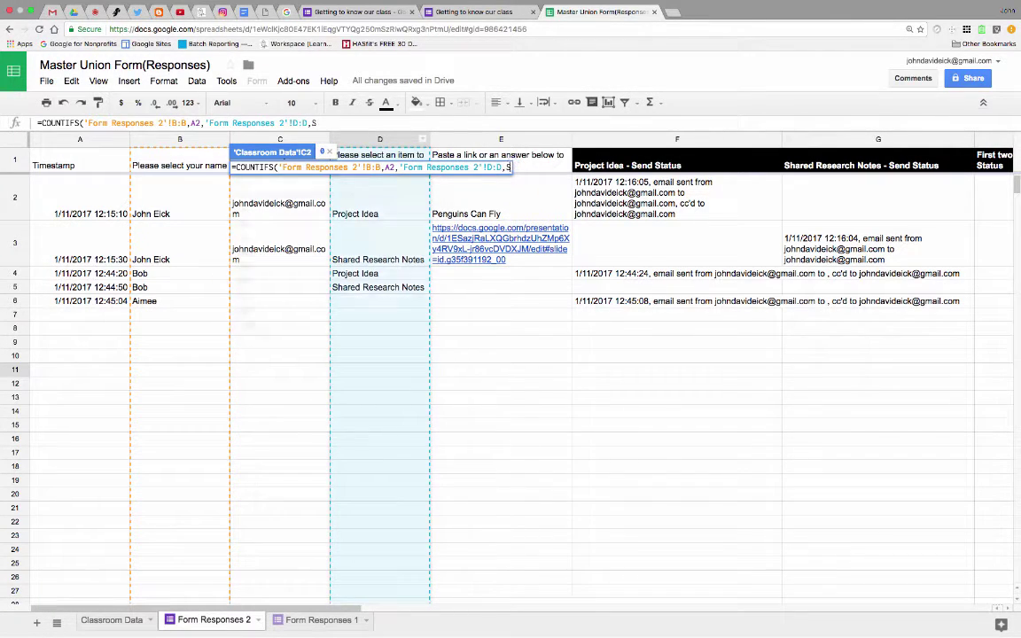
{"action": "type", "text": "\"Shared"}
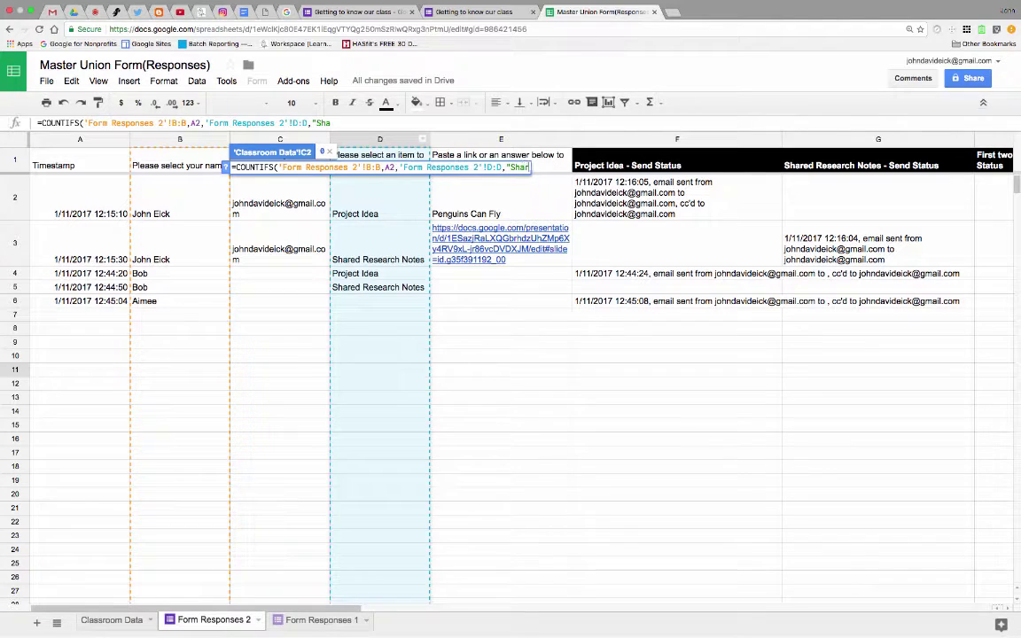
{"action": "type", "text": " Res"}
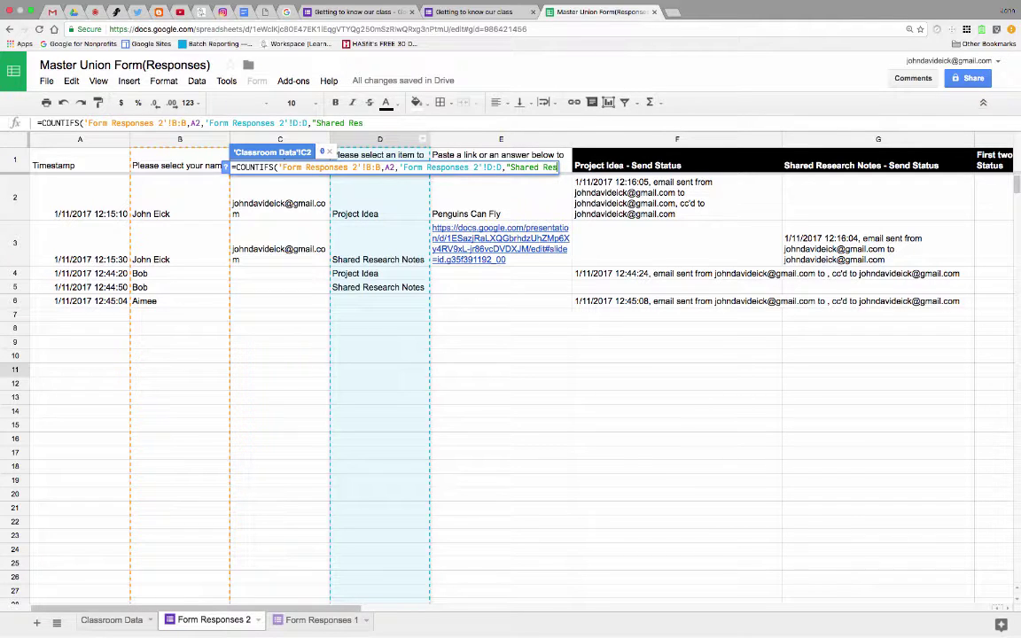
{"action": "type", "text": "earch"}
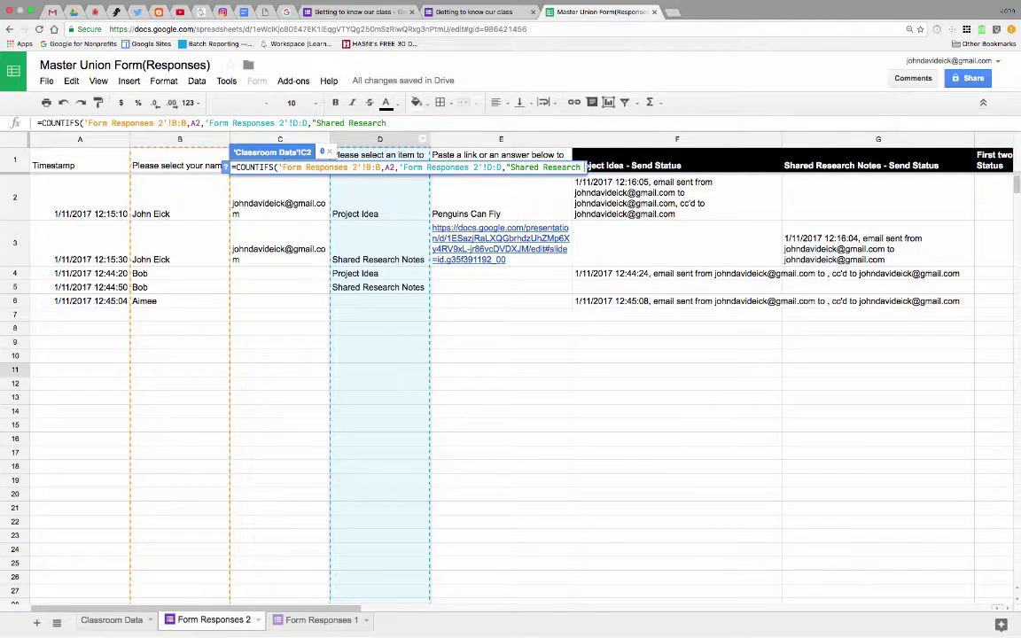
{"action": "type", "text": " Notes"}
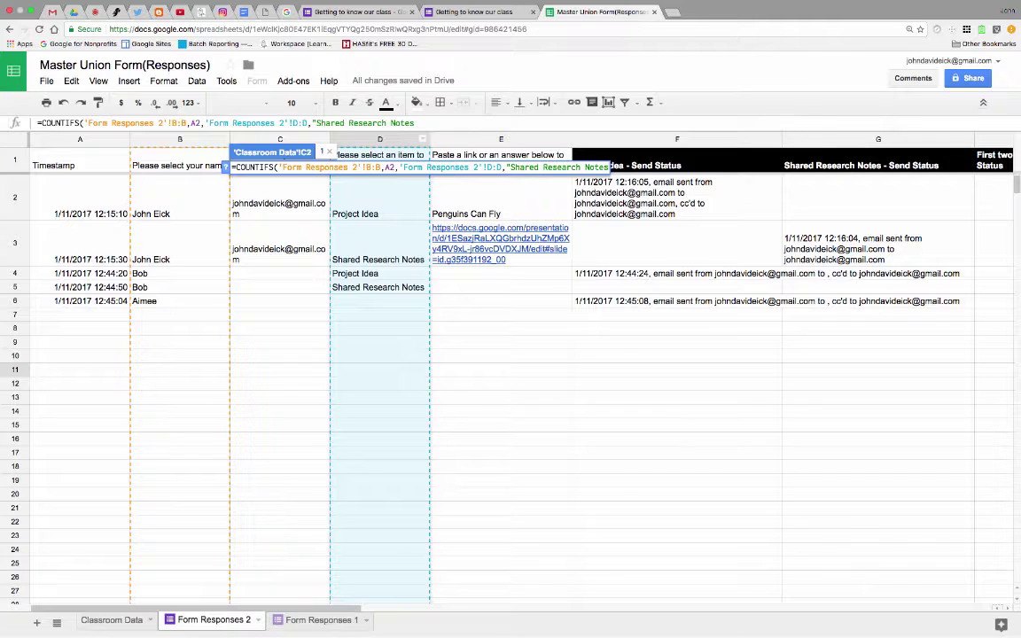
{"action": "type", "text": "\")"}
{"action": "key", "text": "Return"}
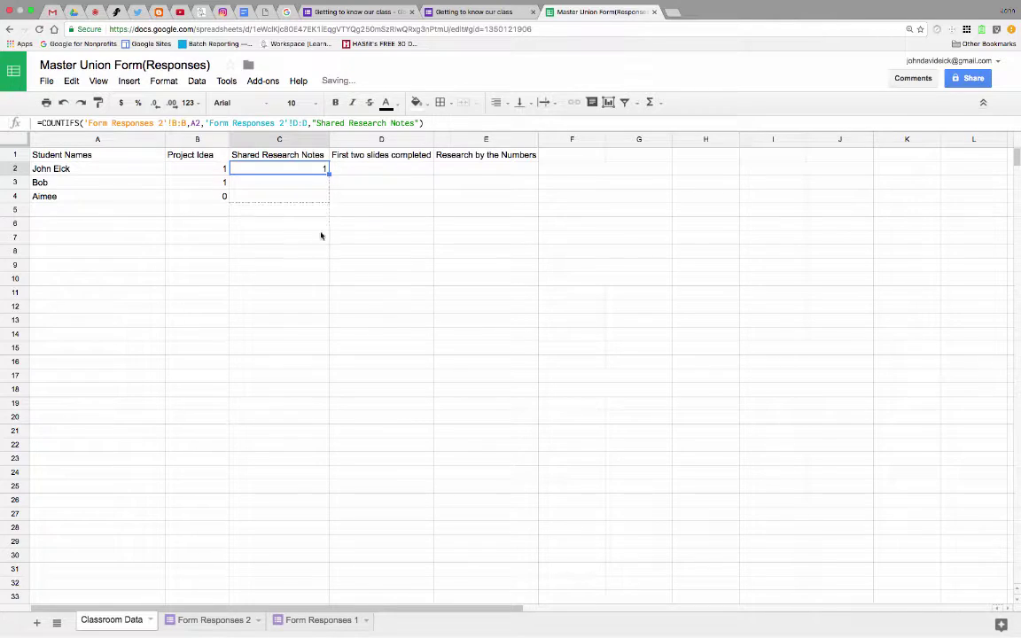
- Fill the Shared Research Notes formula from C2 down to C22 and check the formulas in B4 and C4
{"action": "left_click_drag", "start_coordinate": [321, 236], "coordinate": [328, 443]}
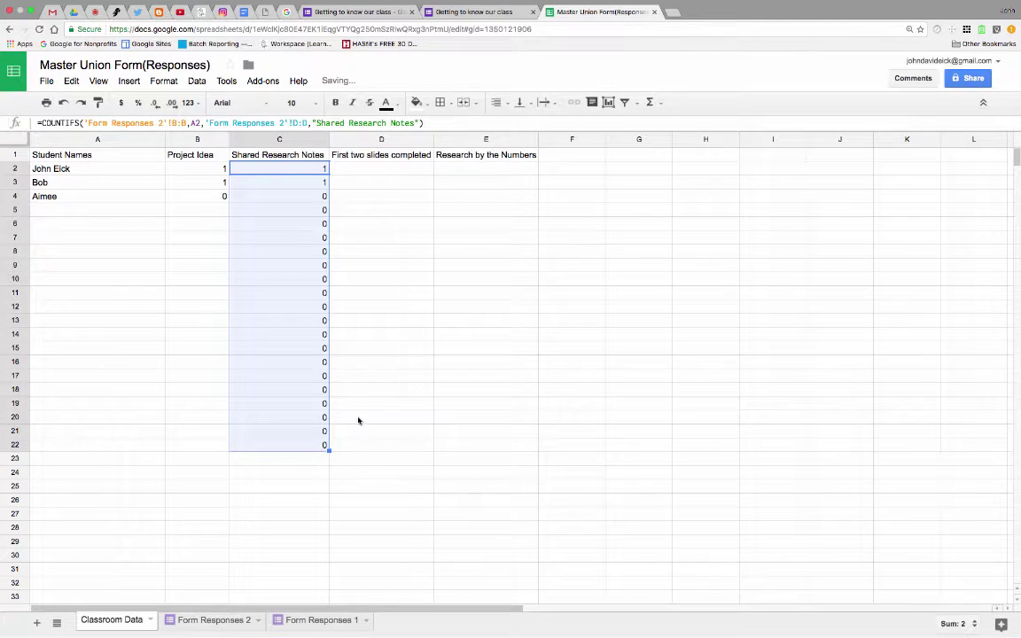
{"action": "left_click", "coordinate": [319, 199]}
{"action": "left_click", "coordinate": [223, 197]}
{"action": "left_click", "coordinate": [265, 196]}
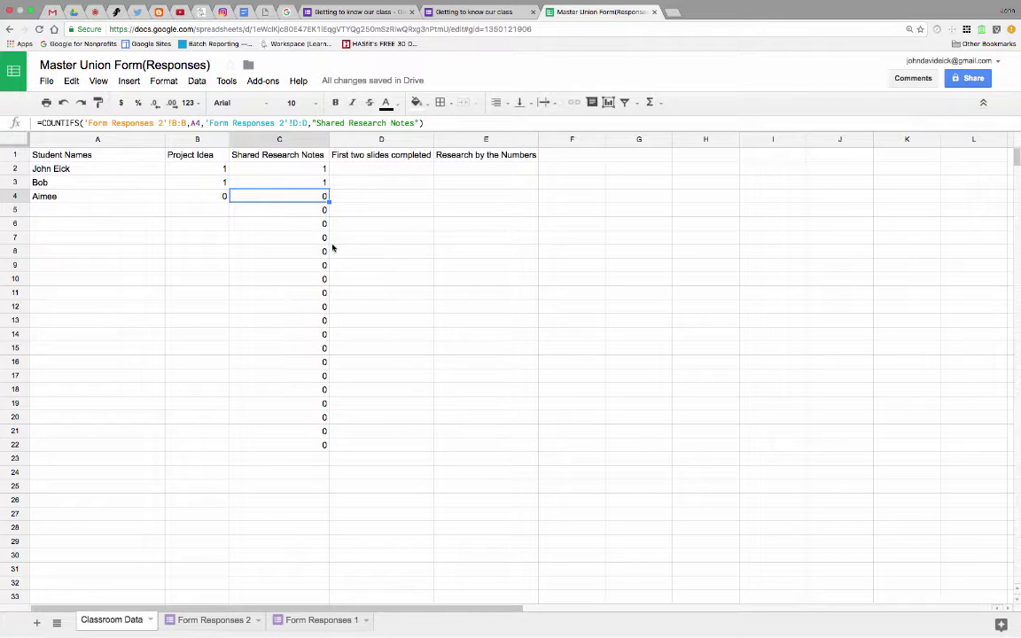
- Fill the Shared Research Notes formula from C2 down to row 148 and extend the Project Idea formula from B4 far down its column
{"action": "left_click", "coordinate": [322, 171]}
{"action": "left_click_drag", "start_coordinate": [329, 175], "coordinate": [316, 542]}
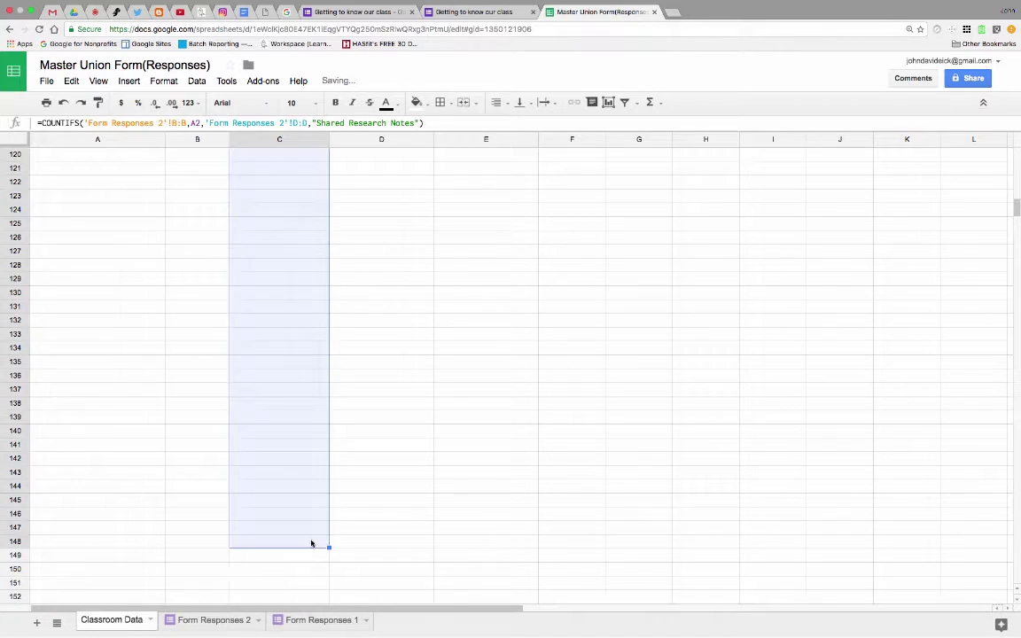
{"action": "scroll", "coordinate": [300, 429], "scroll_direction": "up", "scroll_amount": 20}
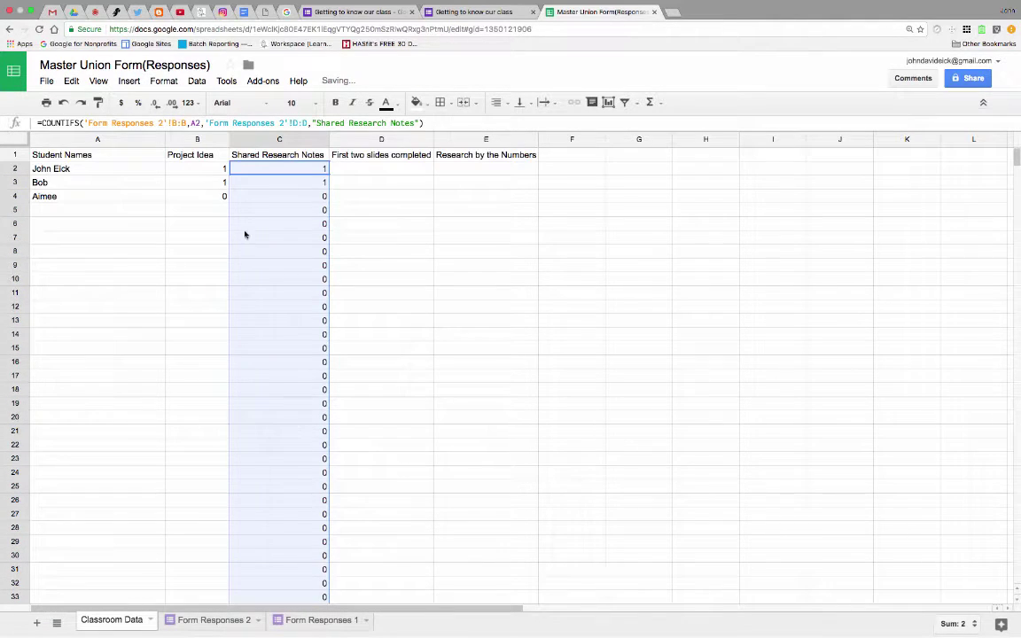
{"action": "left_click", "coordinate": [211, 200]}
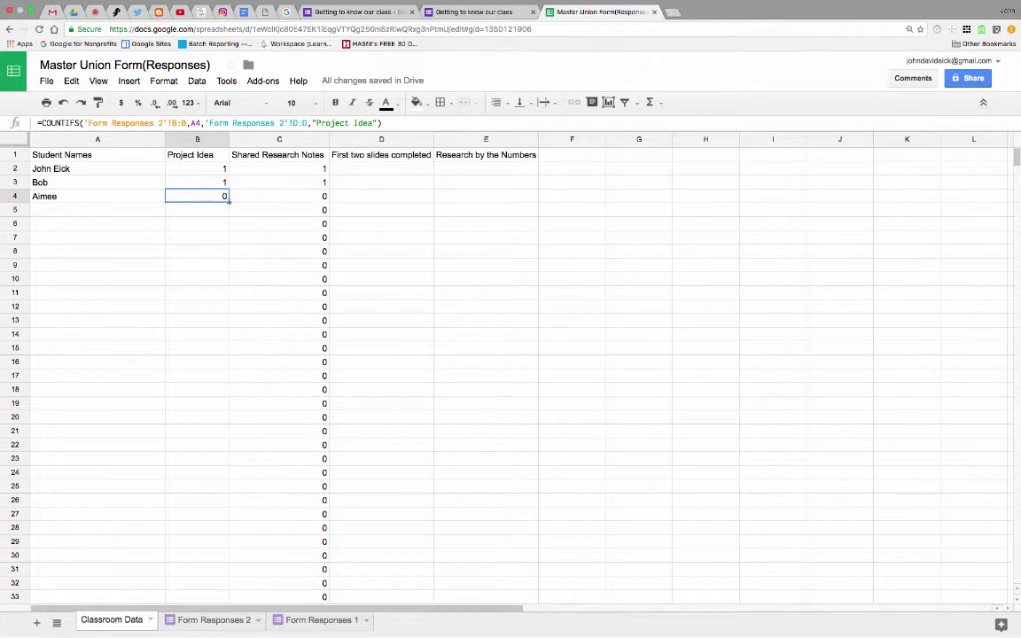
{"action": "left_click_drag", "start_coordinate": [229, 200], "coordinate": [232, 636]}
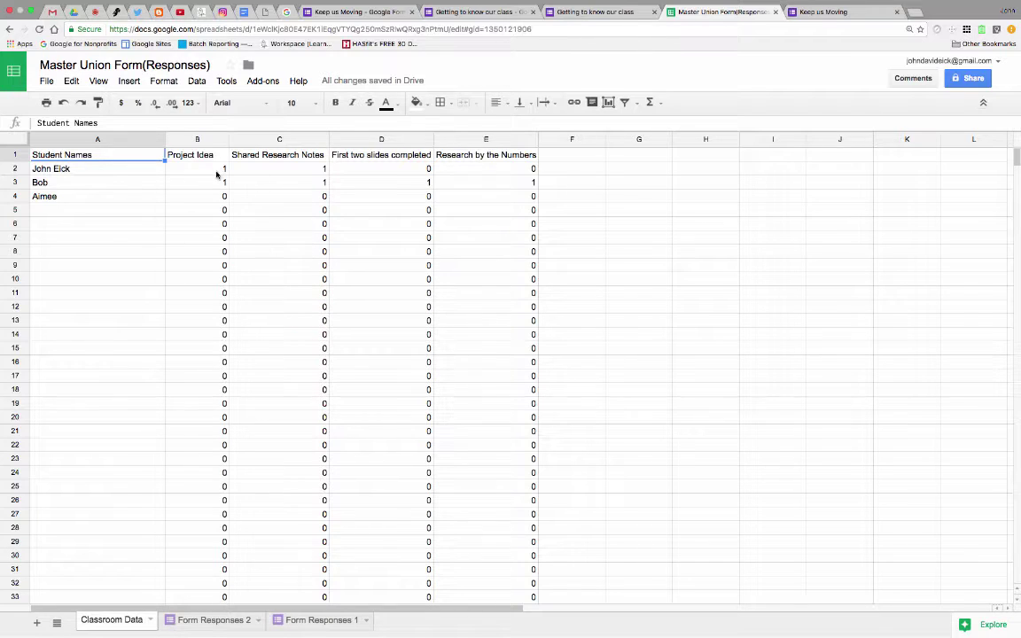
- Add a conditional format rule to columns B through E for values greater than 0
{"action": "left_click_drag", "start_coordinate": [197, 141], "coordinate": [458, 149]}
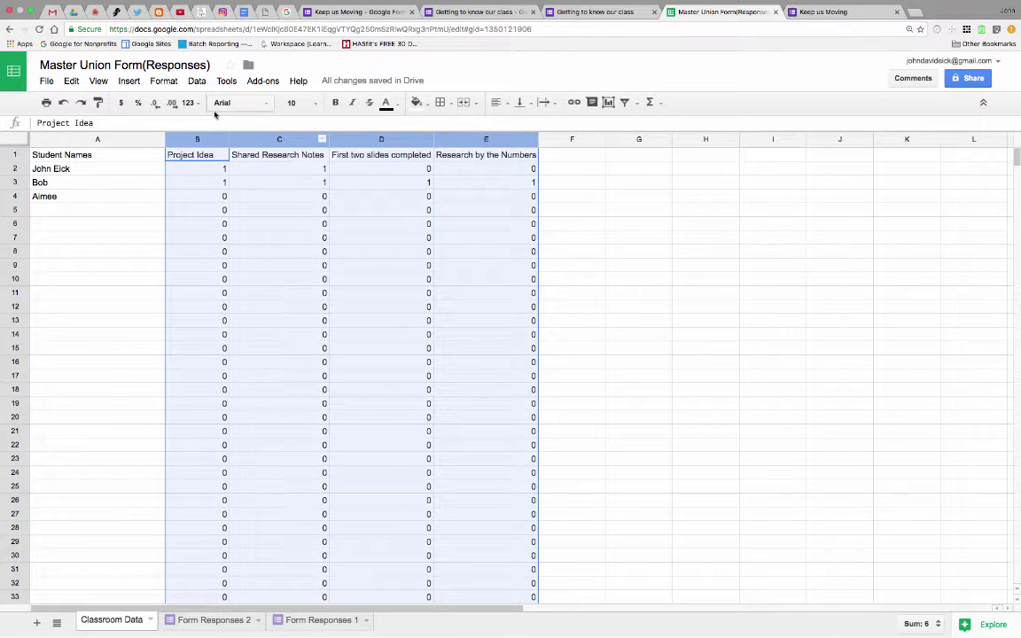
{"action": "left_click", "coordinate": [168, 80]}
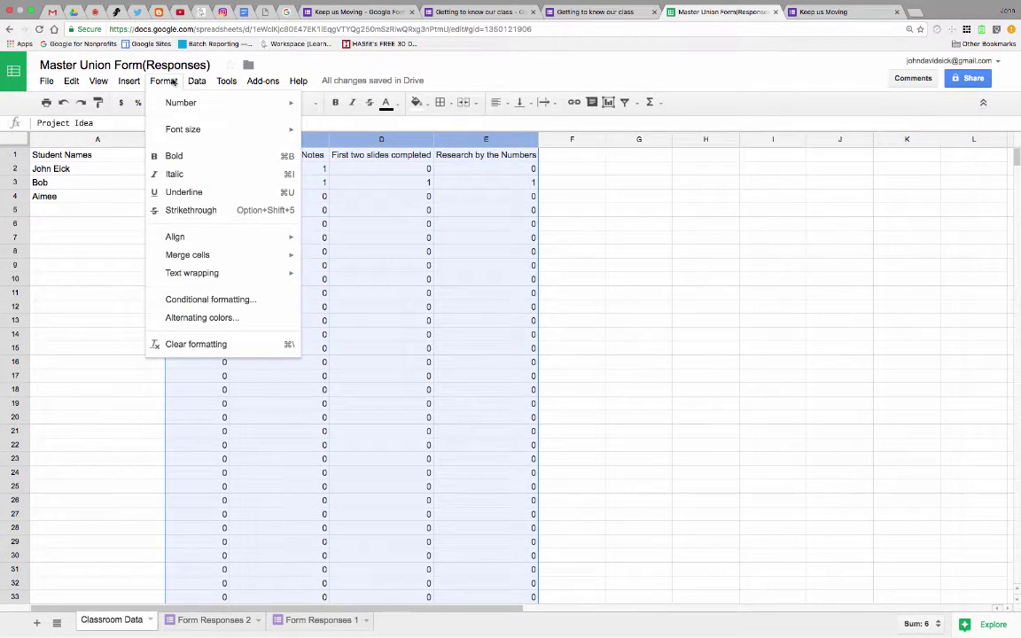
{"action": "left_click", "coordinate": [210, 299]}
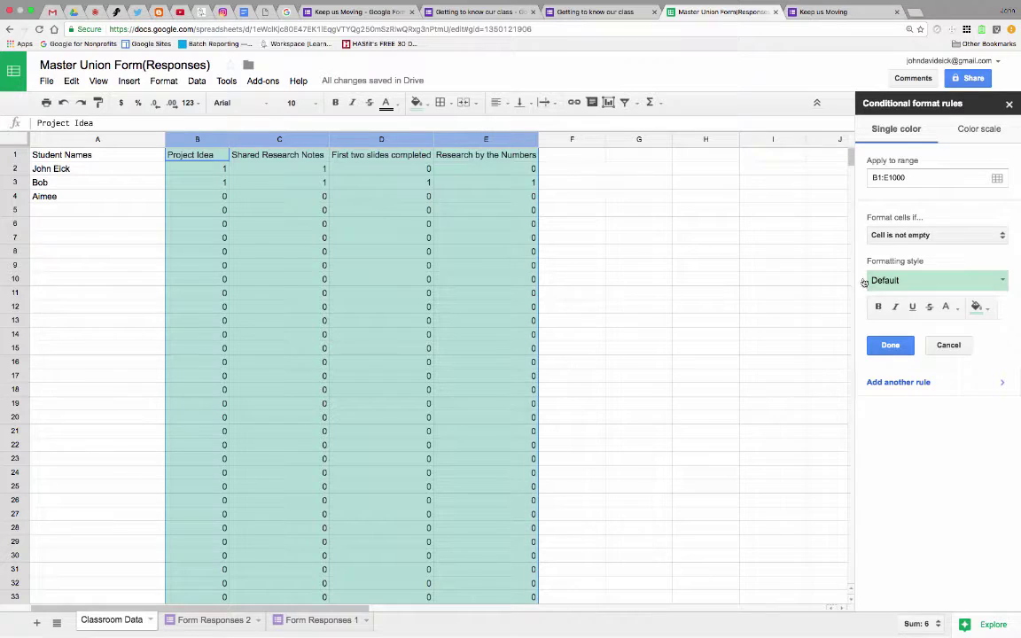
{"action": "left_click", "coordinate": [921, 239]}
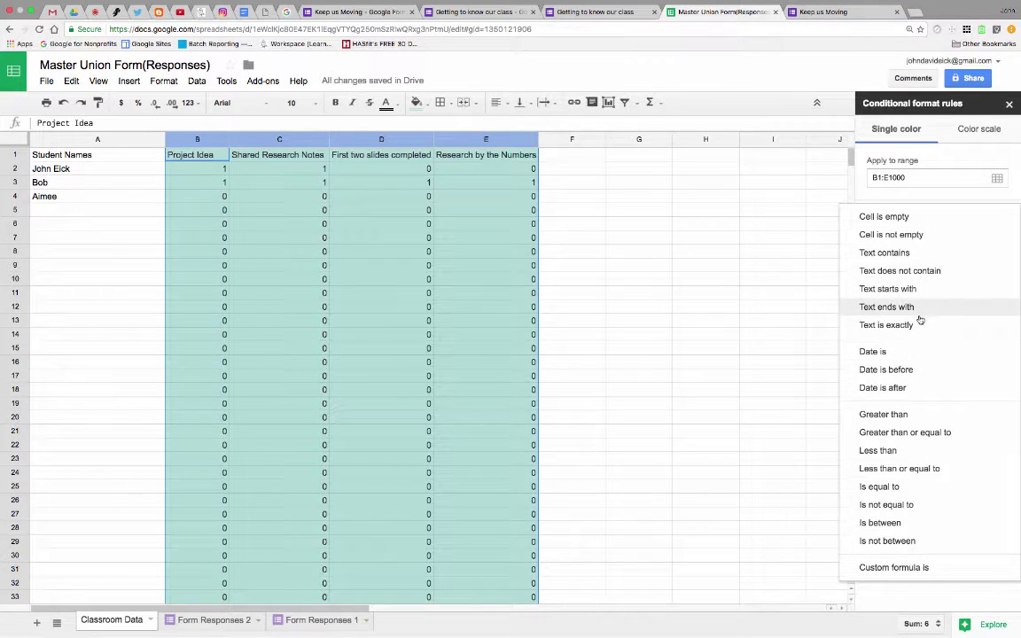
{"action": "left_click", "coordinate": [903, 417]}
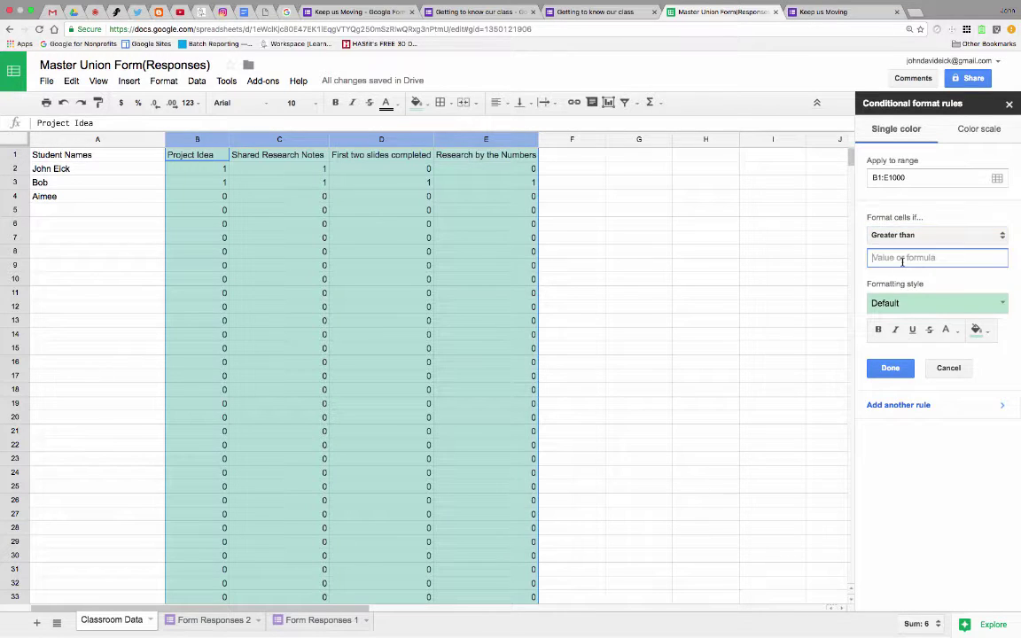
{"action": "type", "text": "0"}
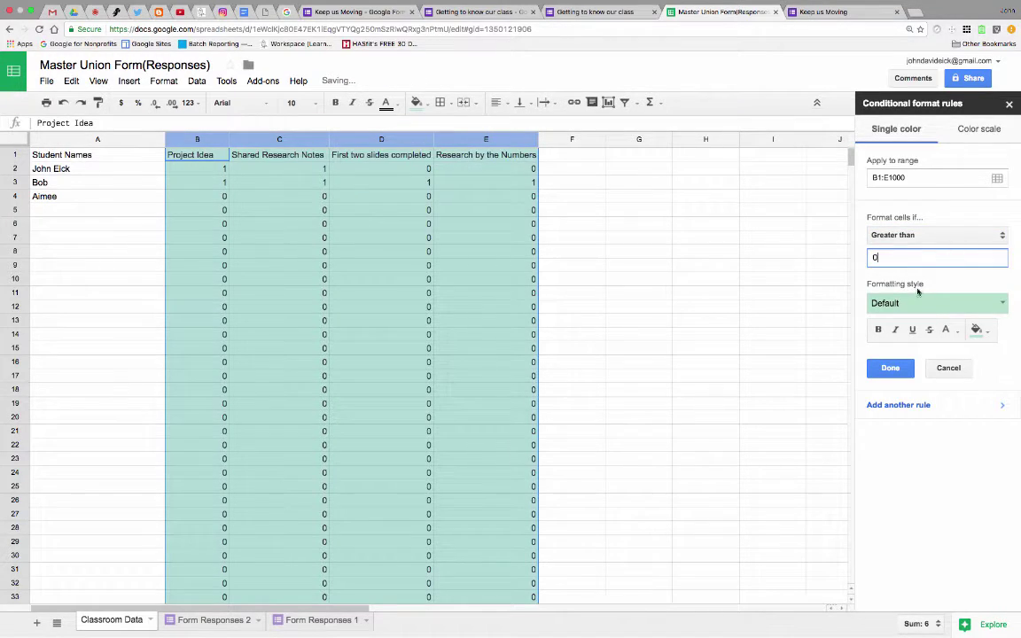
- Give the greater-than-0 rule a dark text colour while keeping its green fill, and start another rule
{"action": "left_click", "coordinate": [948, 335]}
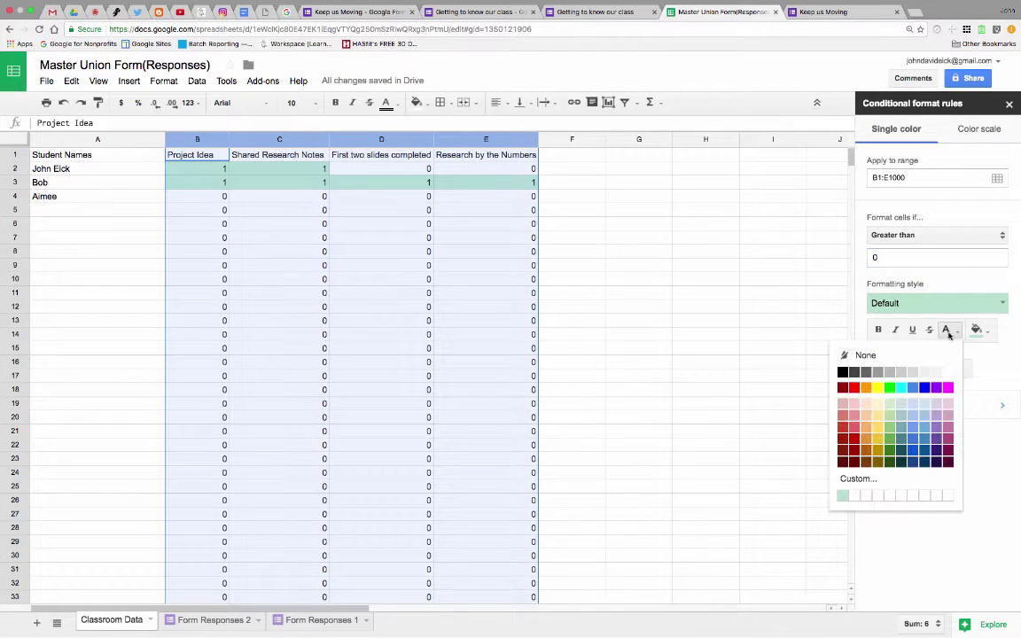
{"action": "left_click", "coordinate": [948, 335]}
{"action": "left_click", "coordinate": [953, 335]}
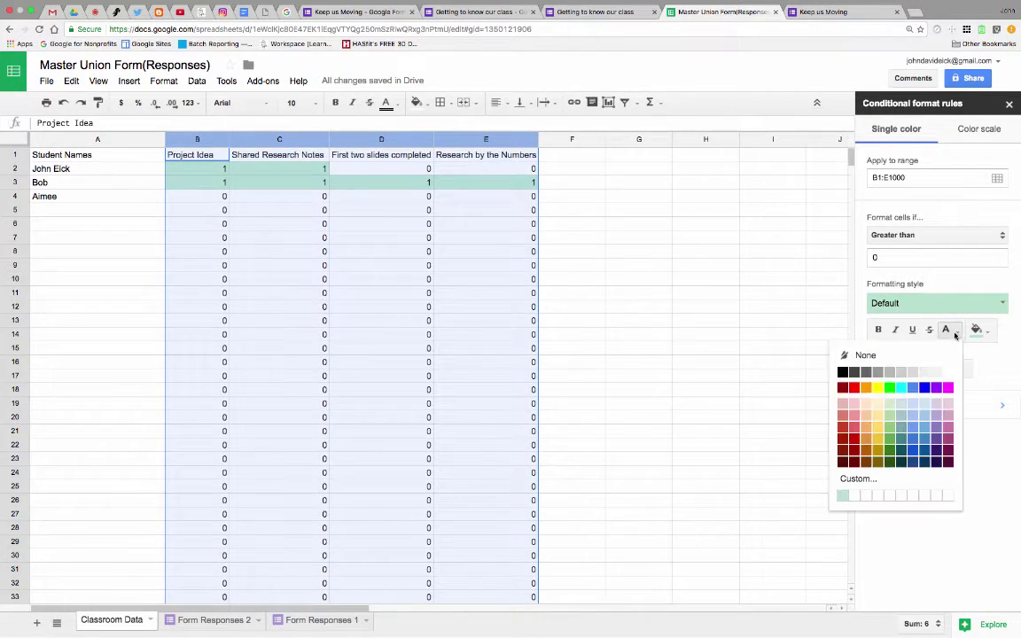
{"action": "left_click", "coordinate": [856, 371]}
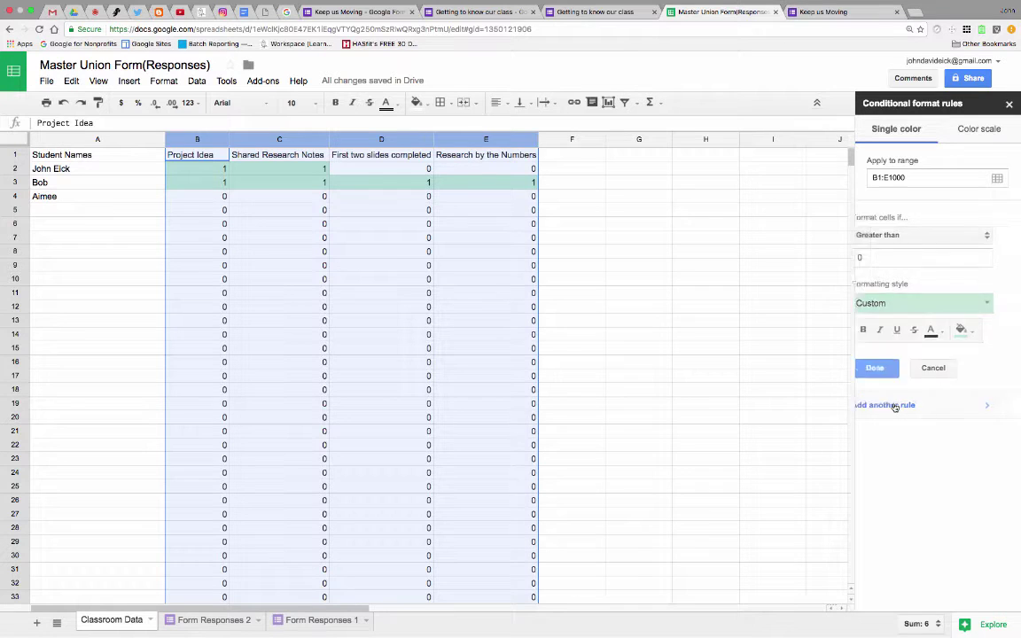
- Set the second rule's condition for B1:E1000 to less than 1
{"action": "left_click", "coordinate": [907, 237]}
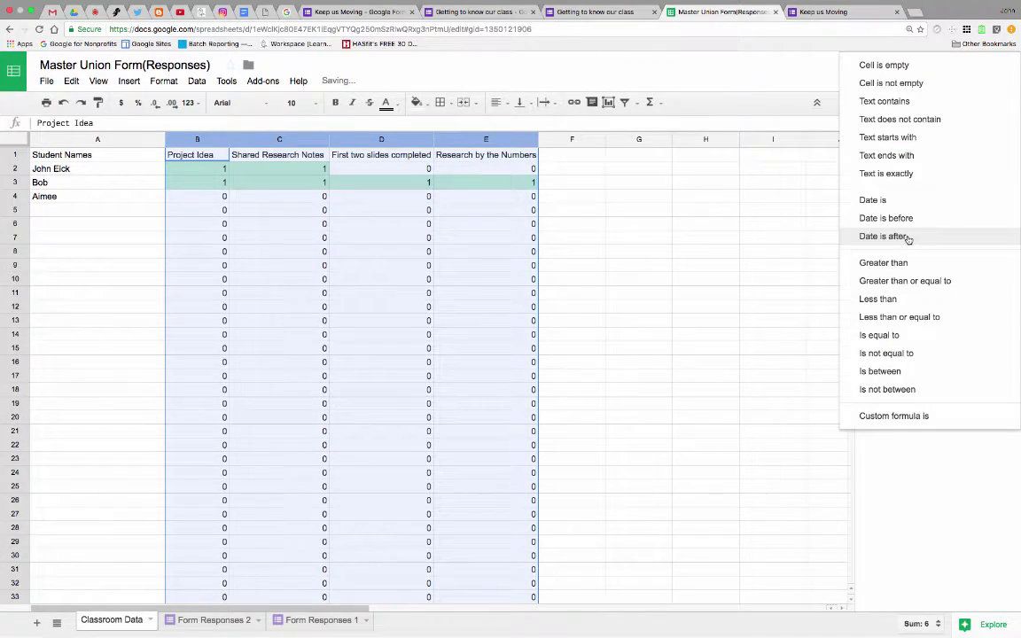
{"action": "left_click", "coordinate": [897, 301]}
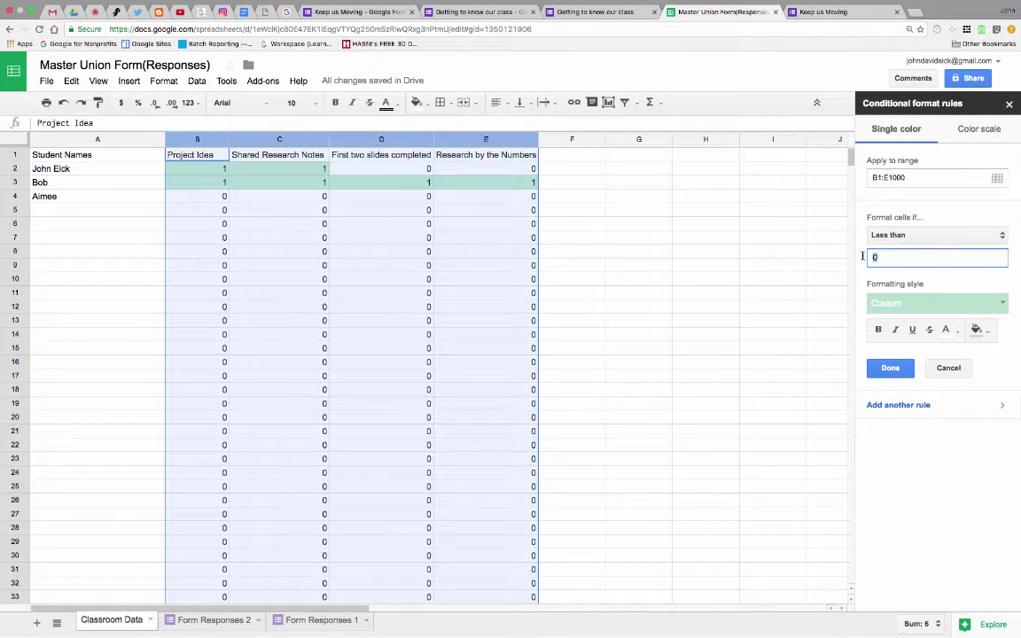
{"action": "key", "text": "BackSpace"}
{"action": "type", "text": "1"}
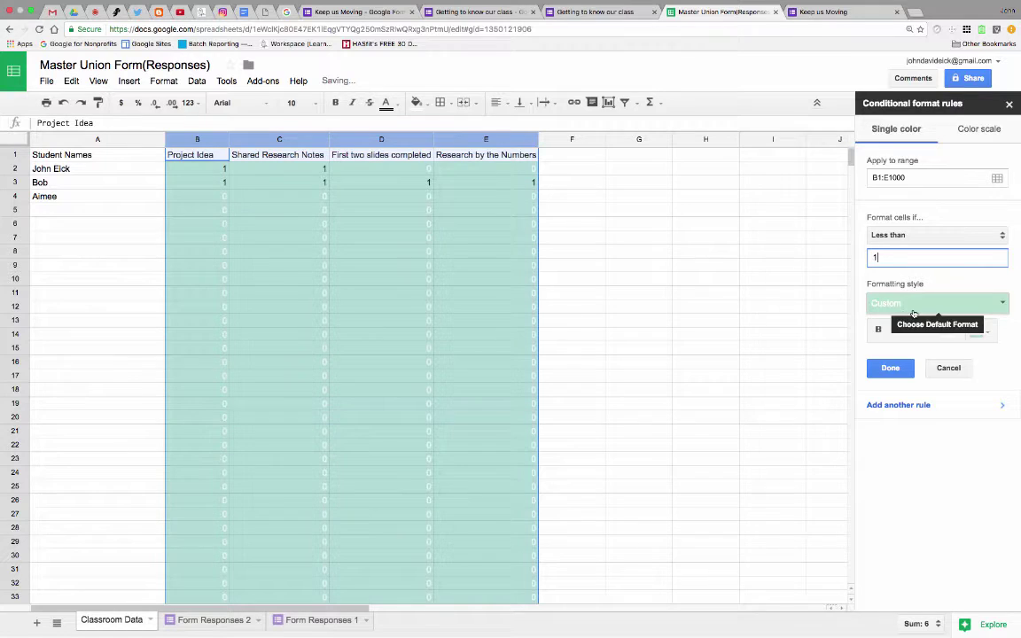
- Format the less-than-1 rule with white text and no fill, save it, and deselect the columns
{"action": "left_click", "coordinate": [975, 330]}
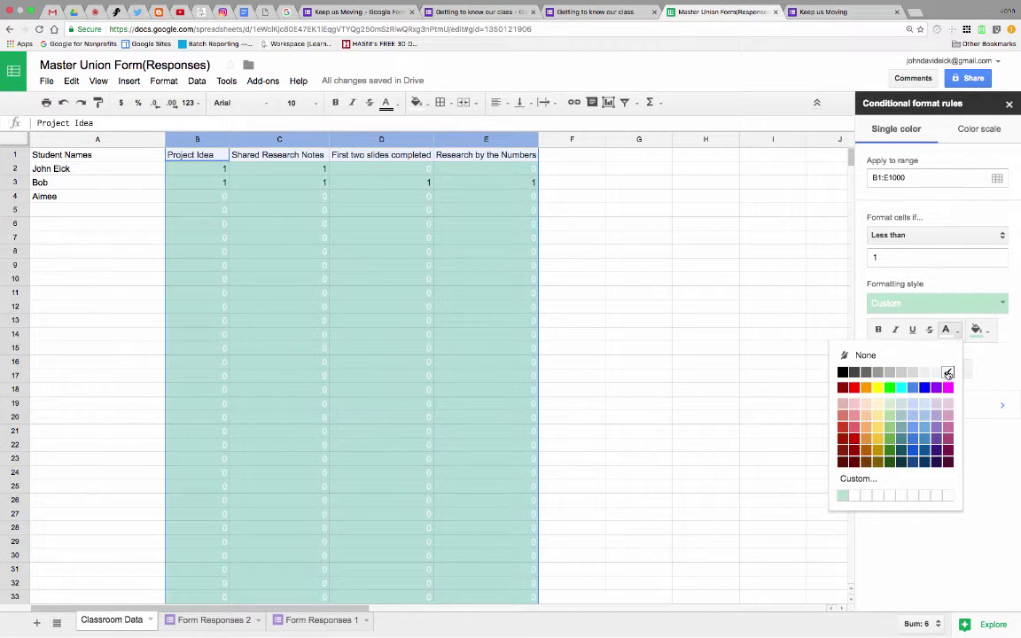
{"action": "left_click", "coordinate": [946, 372]}
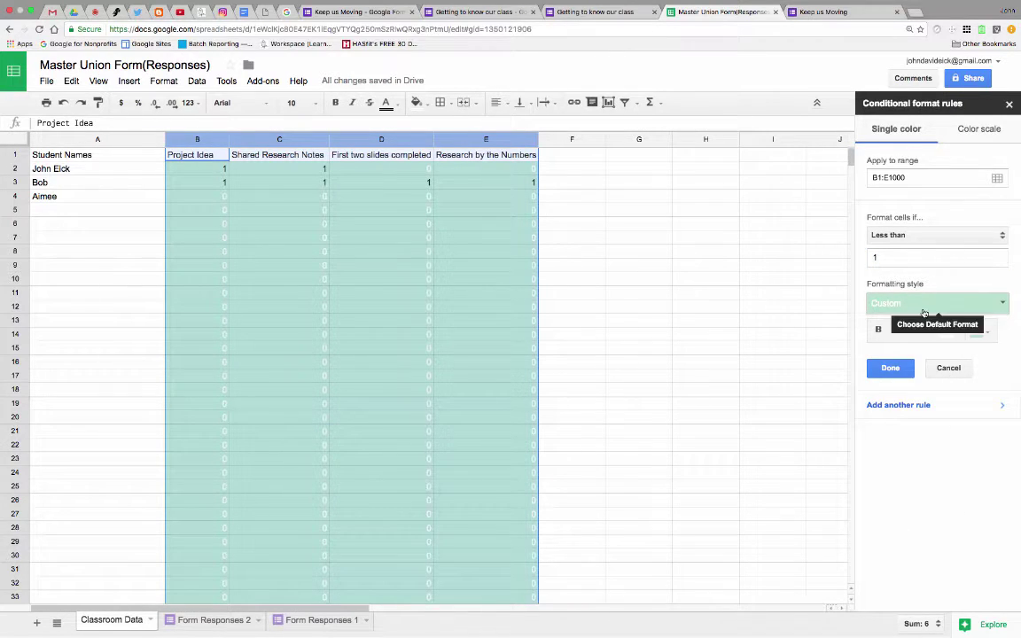
{"action": "left_click", "coordinate": [975, 329]}
{"action": "left_click", "coordinate": [968, 353]}
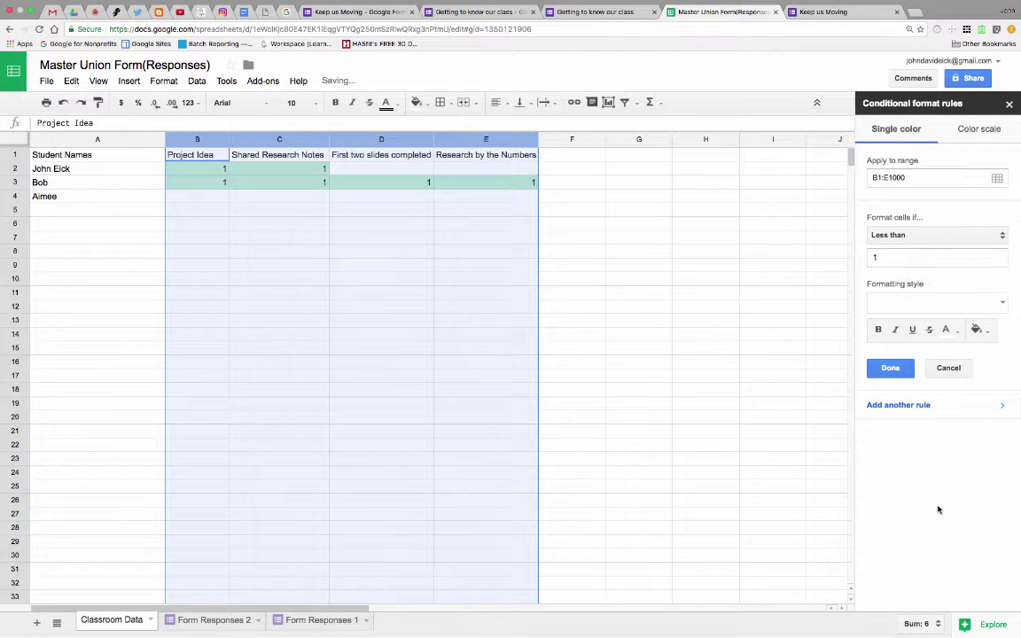
{"action": "left_click", "coordinate": [890, 368]}
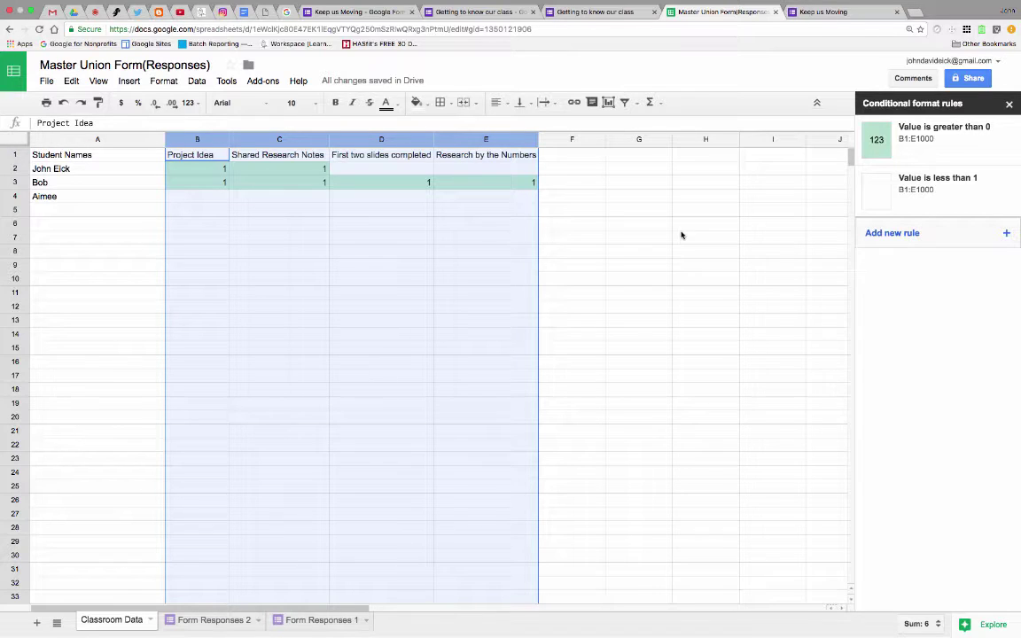
{"action": "left_click", "coordinate": [593, 217]}
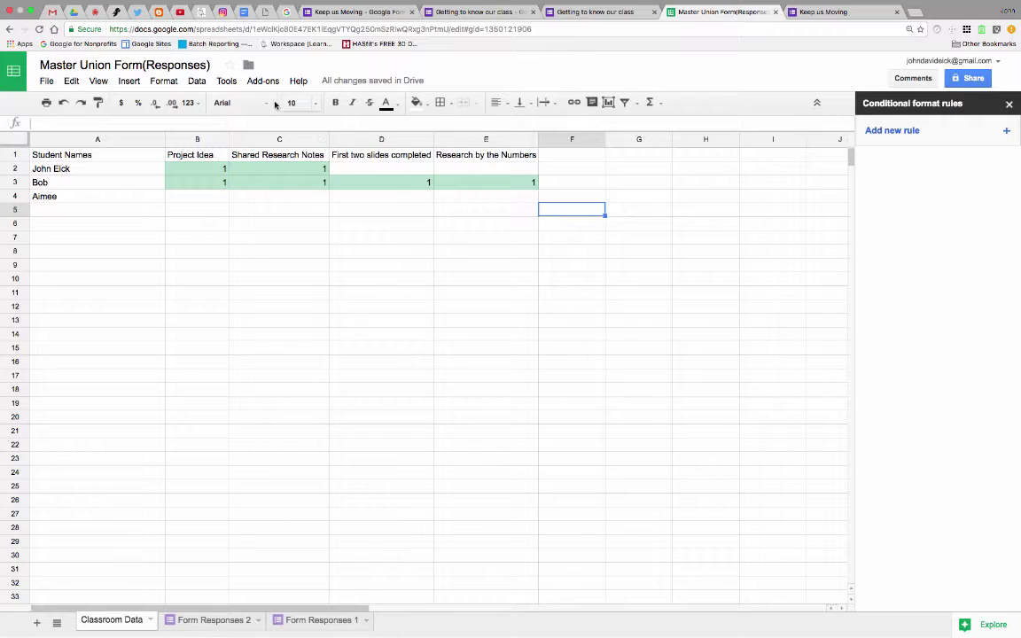
- Open the live form linked to the Form Responses 2 sheet
{"action": "left_click", "coordinate": [210, 620]}
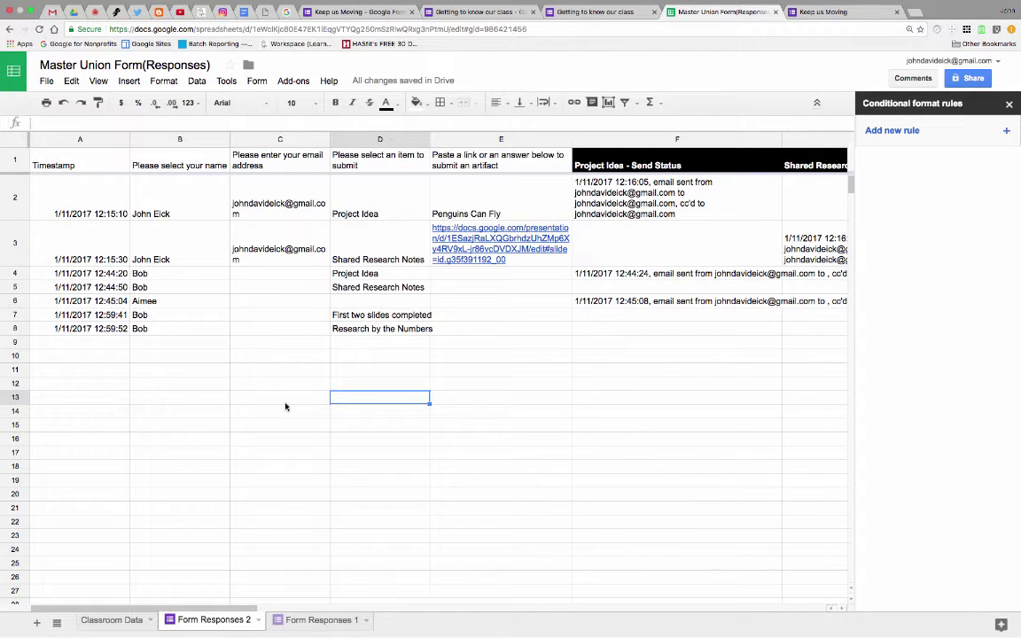
{"action": "left_click", "coordinate": [256, 81]}
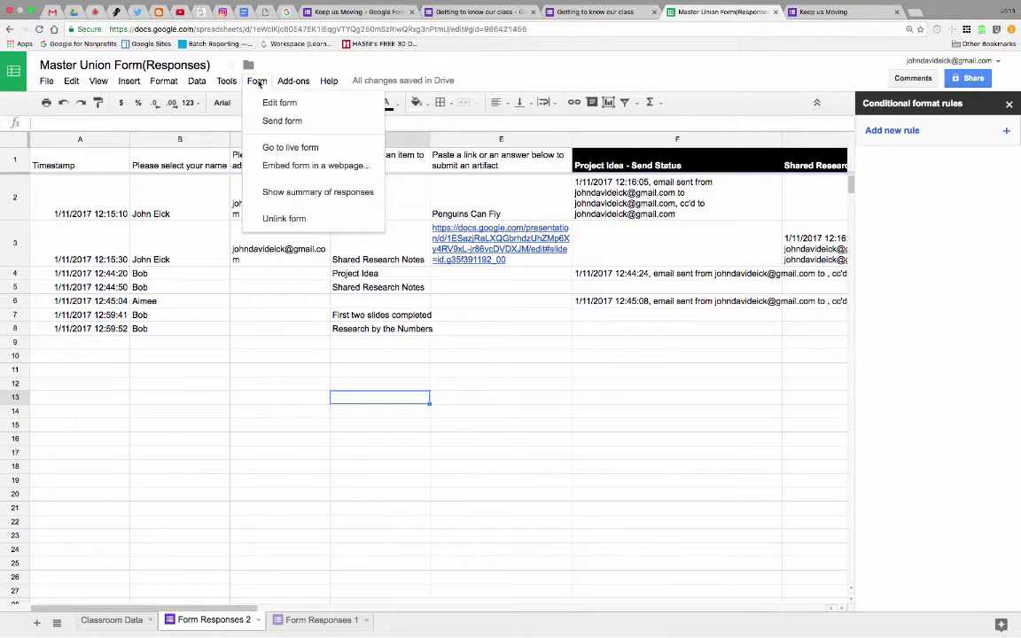
{"action": "left_click", "coordinate": [292, 148]}
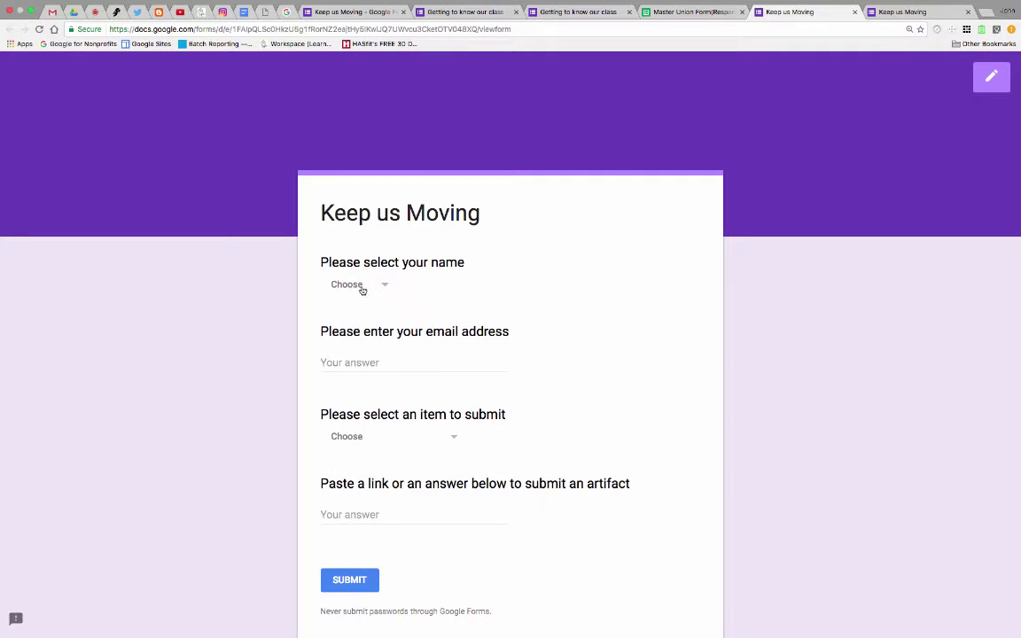
- Submit a test response with the name of the student in A4 and Project Idea as the item
{"action": "left_click", "coordinate": [362, 290]}
{"action": "left_click", "coordinate": [348, 379]}
{"action": "scroll", "coordinate": [363, 457], "scroll_direction": "down", "scroll_amount": 2}
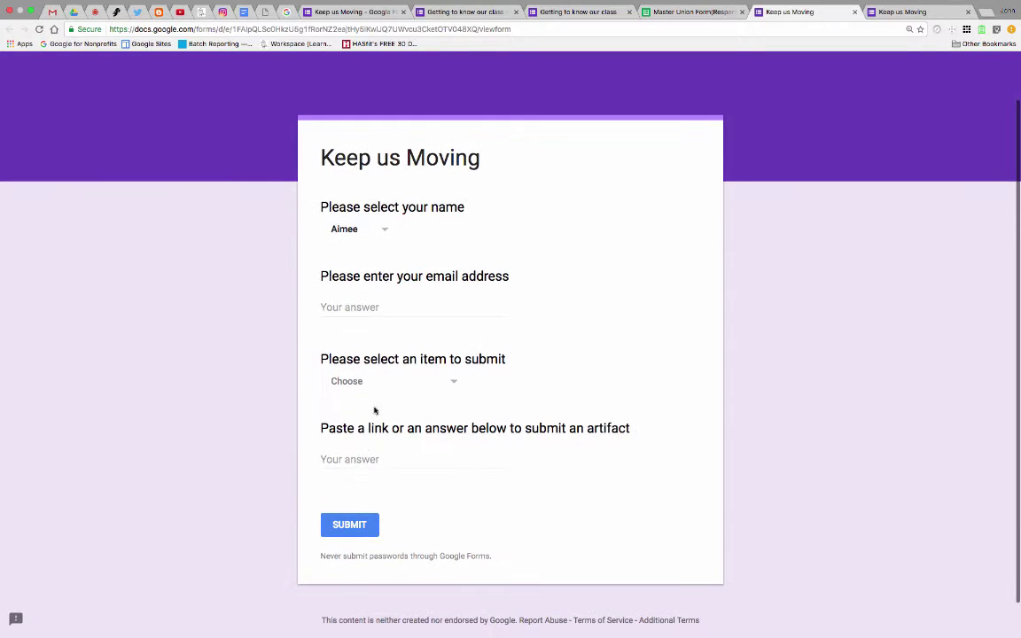
{"action": "left_click", "coordinate": [375, 380]}
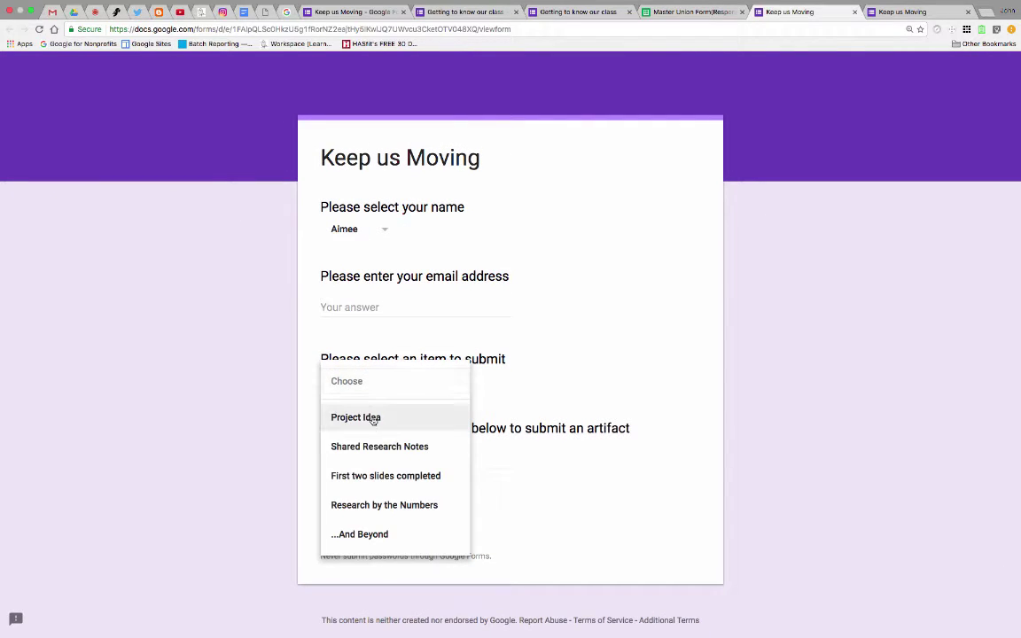
{"action": "left_click", "coordinate": [358, 417]}
{"action": "left_click", "coordinate": [351, 524]}
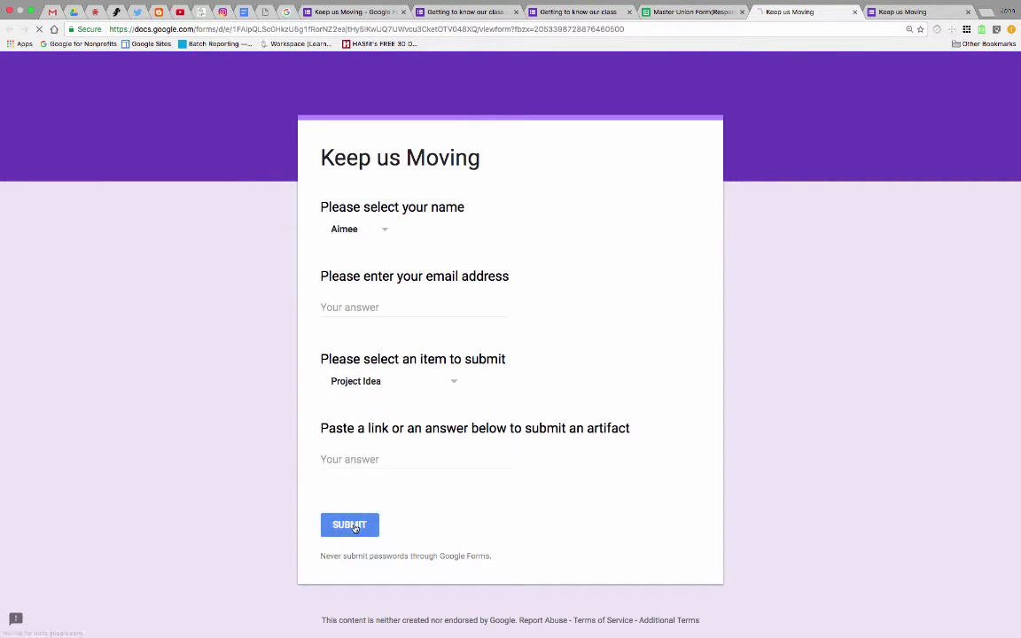
- Return to the spreadsheet and check the Classroom Data sheet for the new submission and the formulas in the blank-looking cells
{"action": "left_click", "coordinate": [696, 12]}
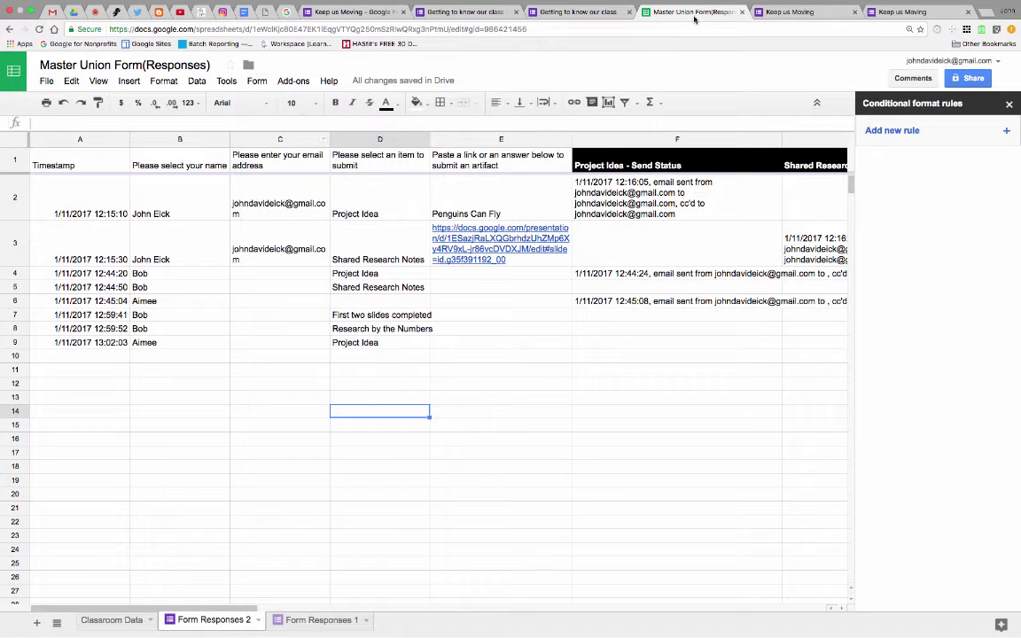
{"action": "left_click", "coordinate": [111, 620]}
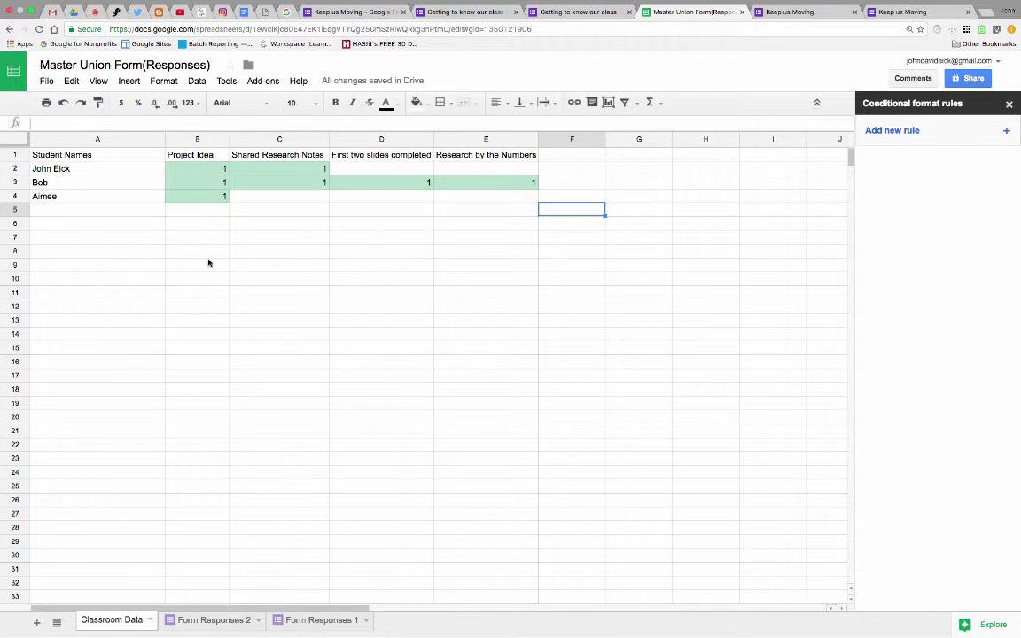
{"action": "left_click_drag", "start_coordinate": [210, 263], "coordinate": [368, 444]}
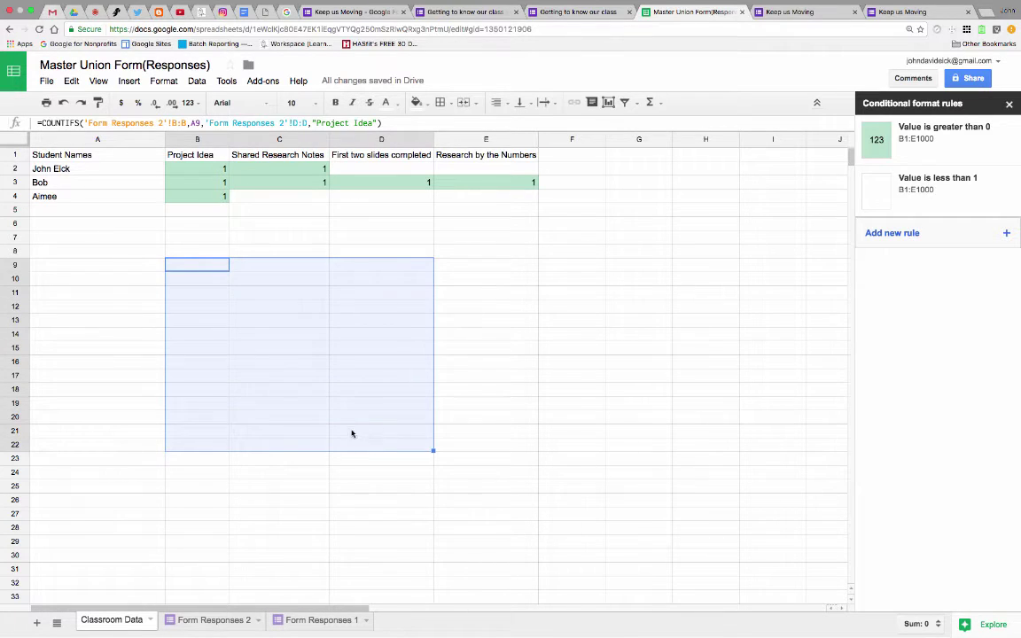
{"action": "left_click", "coordinate": [338, 425]}
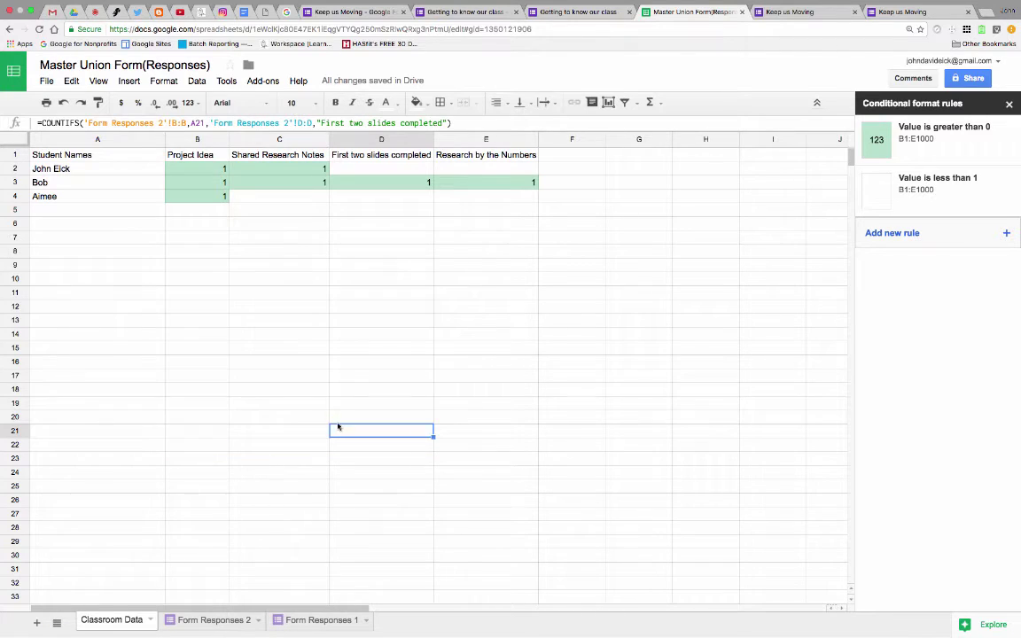